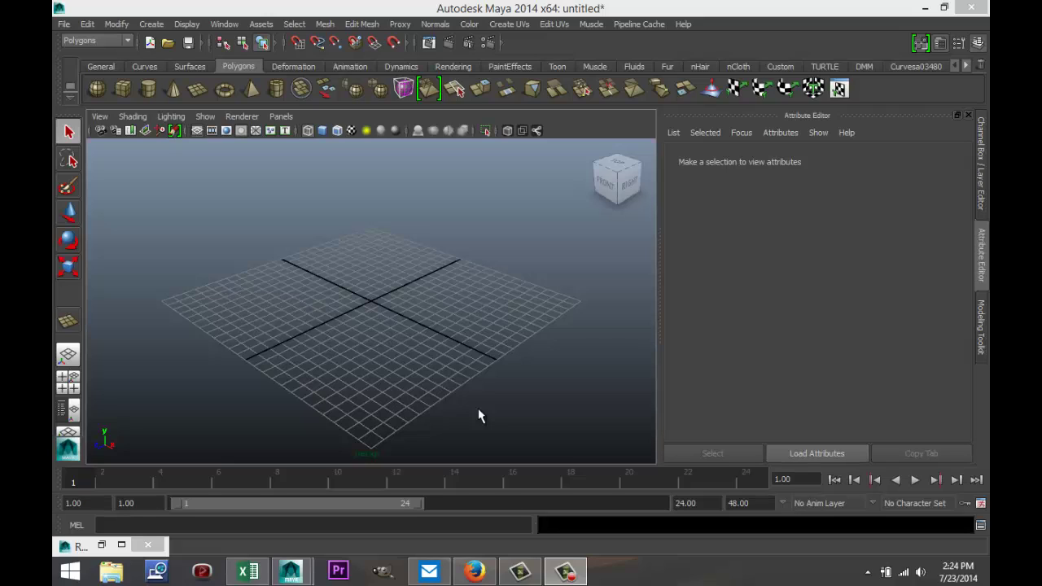
Close the stray minimized window in the taskbar strip
click(148, 545)
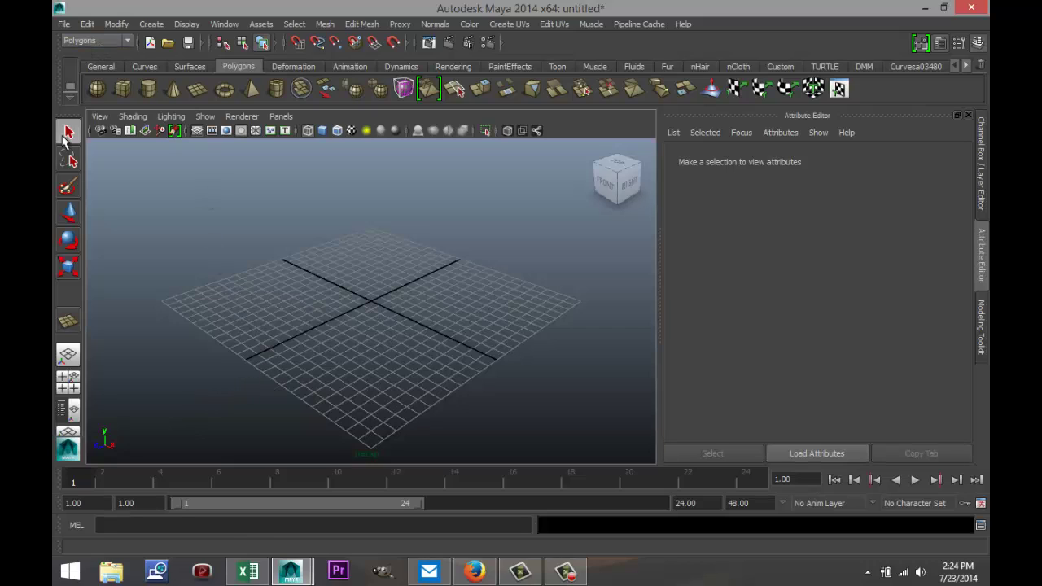
Drag out a polygon cube on the grid and display it shaded
click(123, 95)
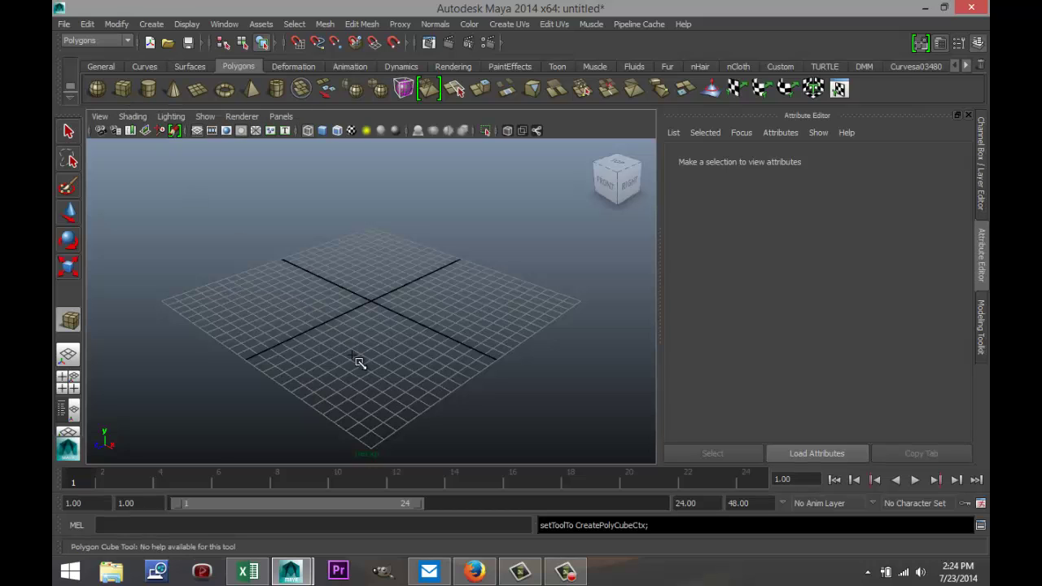
drag(316, 321, 484, 310)
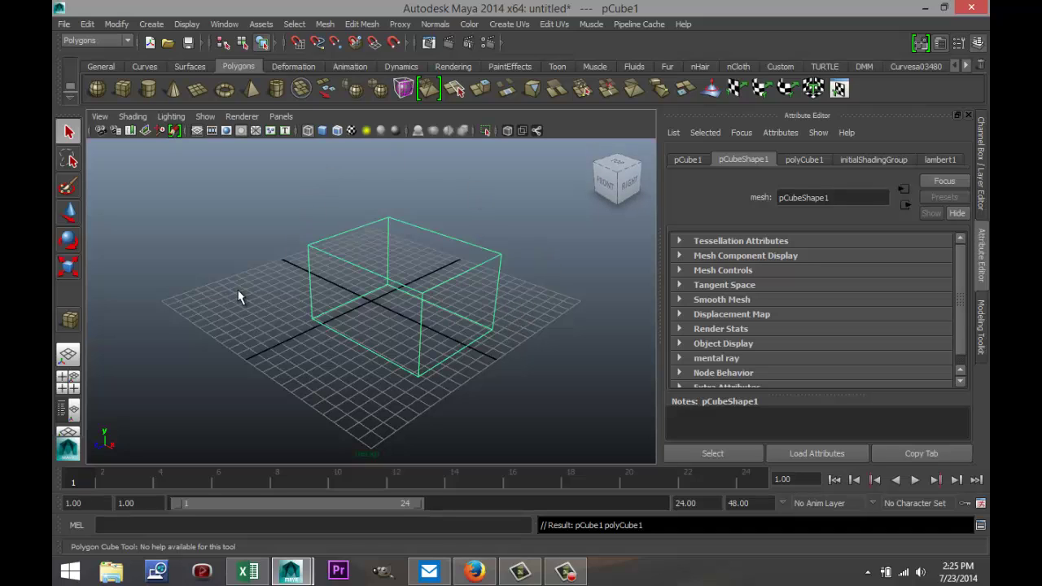
key(5)
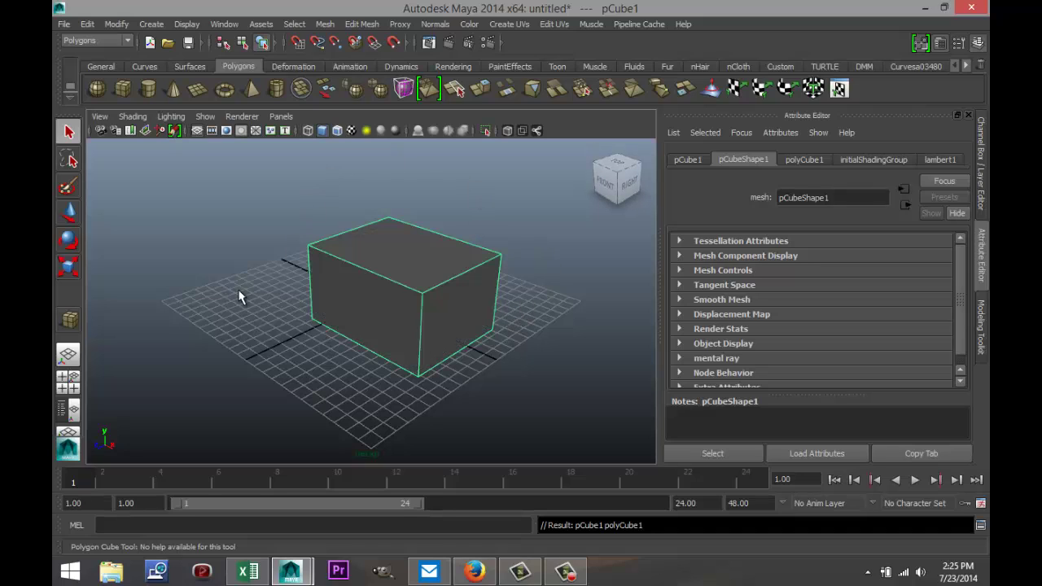
Set the cube's width, height and depth to 5 in polyCube1
click(804, 160)
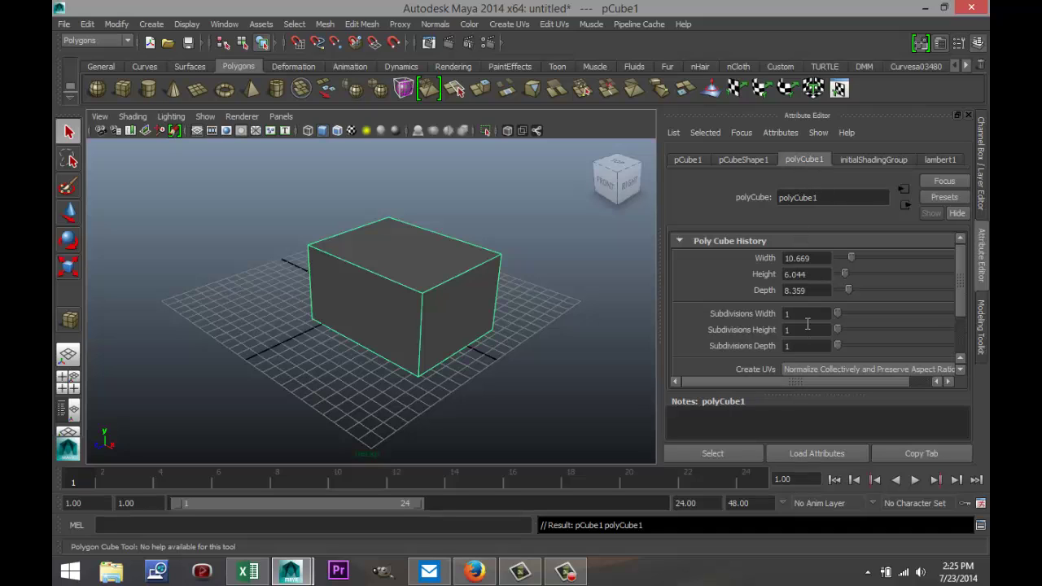
click(825, 258)
drag(828, 257, 738, 254)
text(5)
key(Tab)
text(5)
key(Tab)
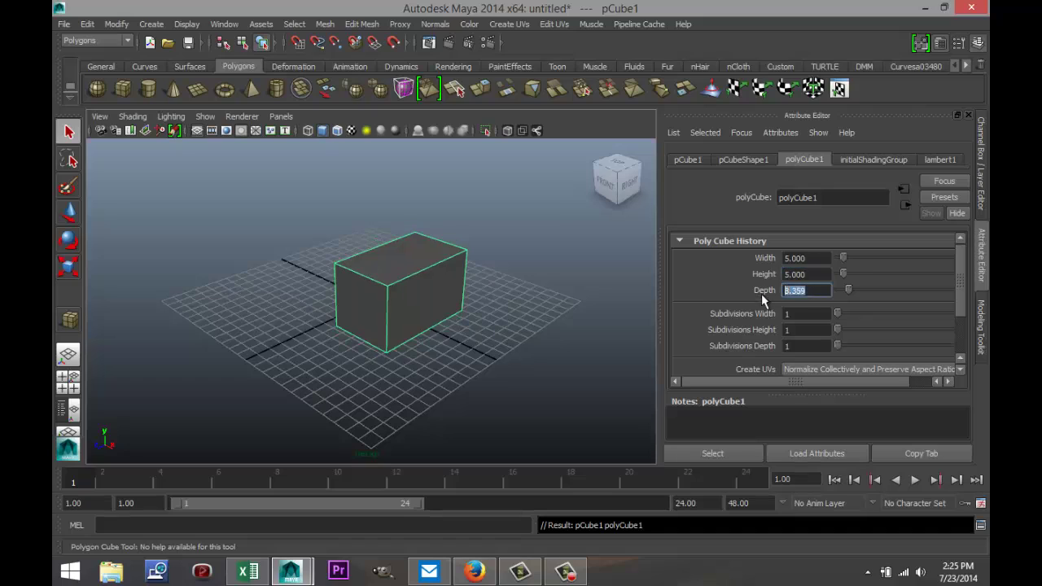
text(5)
key(Tab)
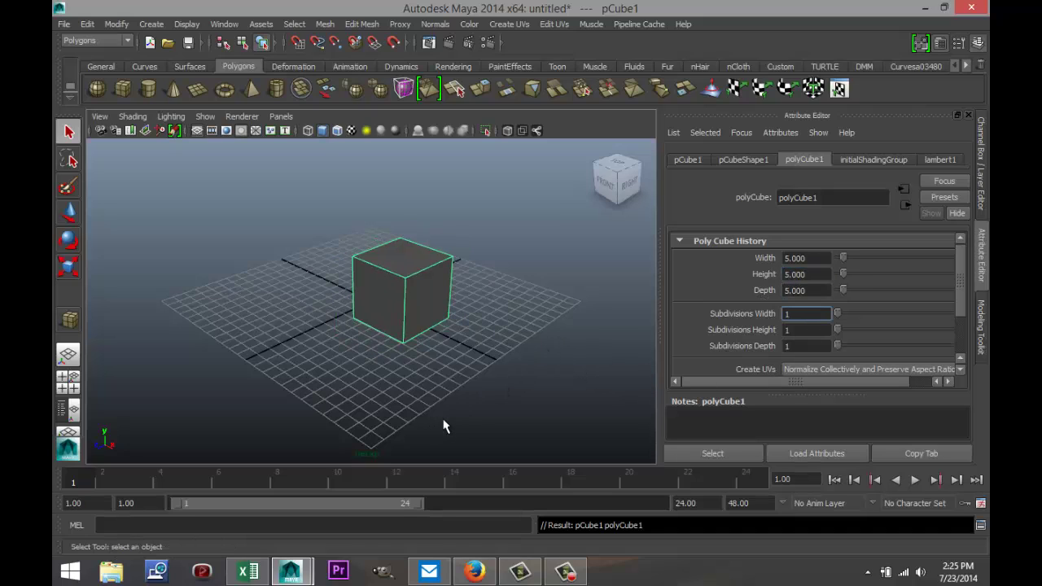
click(469, 369)
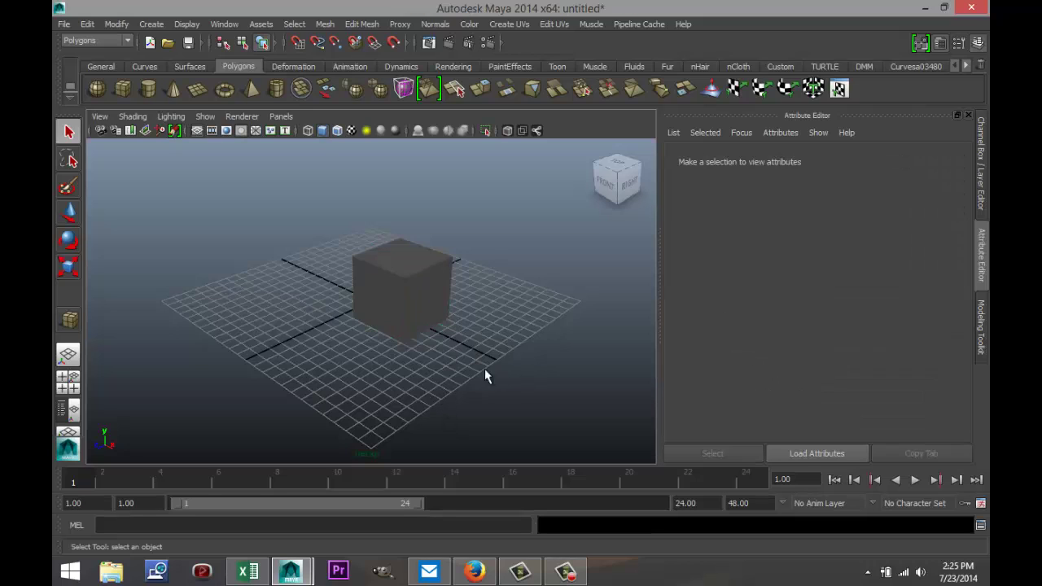
click(427, 310)
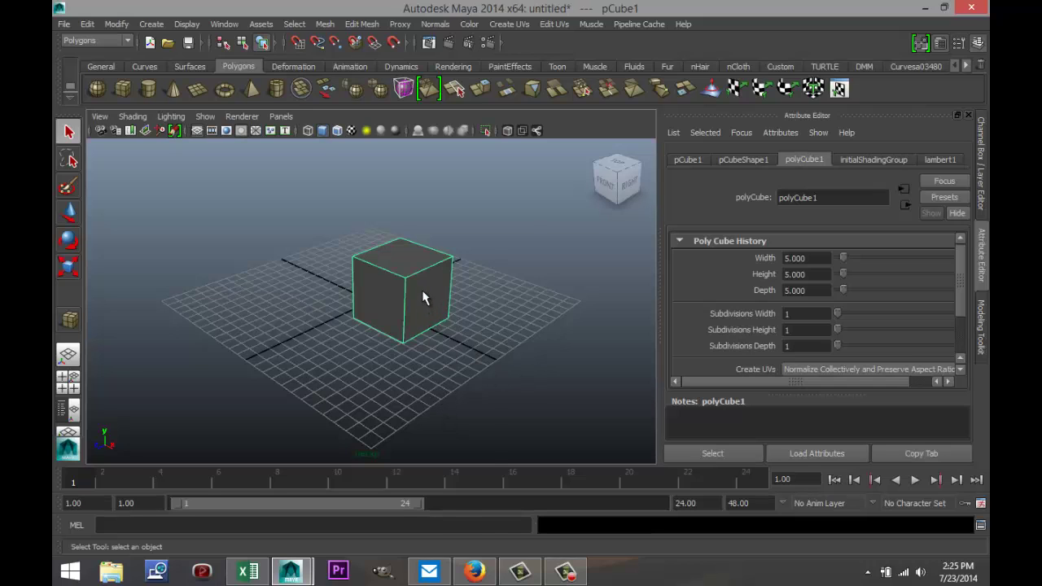
Switch to face mode and select all six faces of the cube
right_click(423, 298)
click(432, 274)
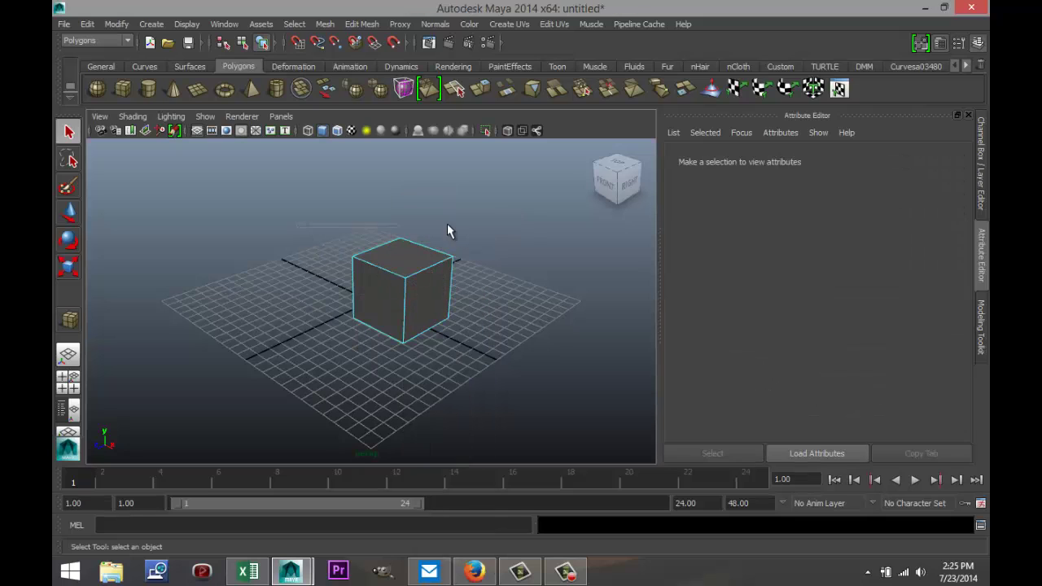
drag(460, 237, 306, 356)
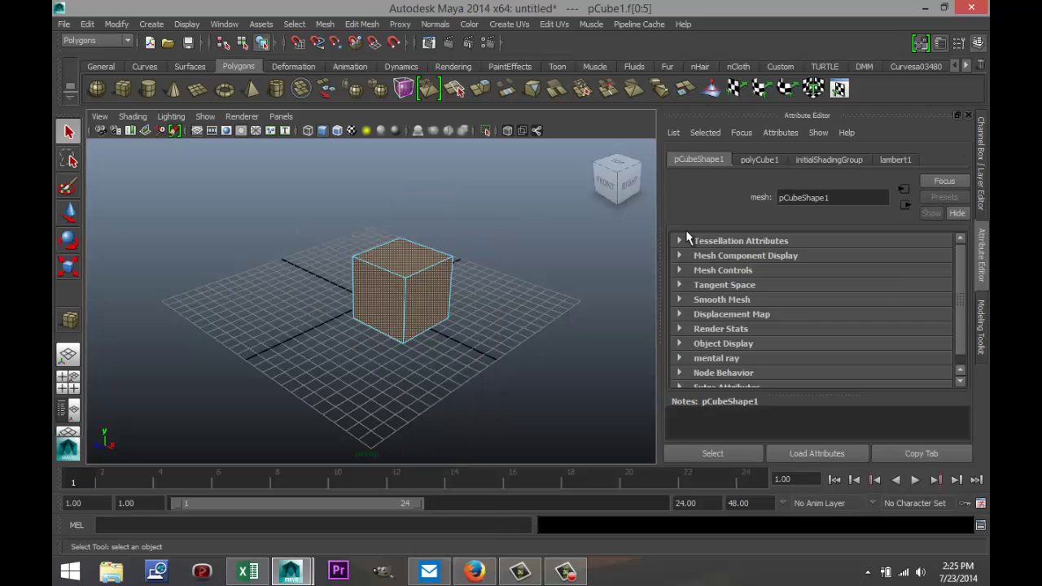
Extrude the faces and scale them uniformly inward to about 0.78
click(371, 25)
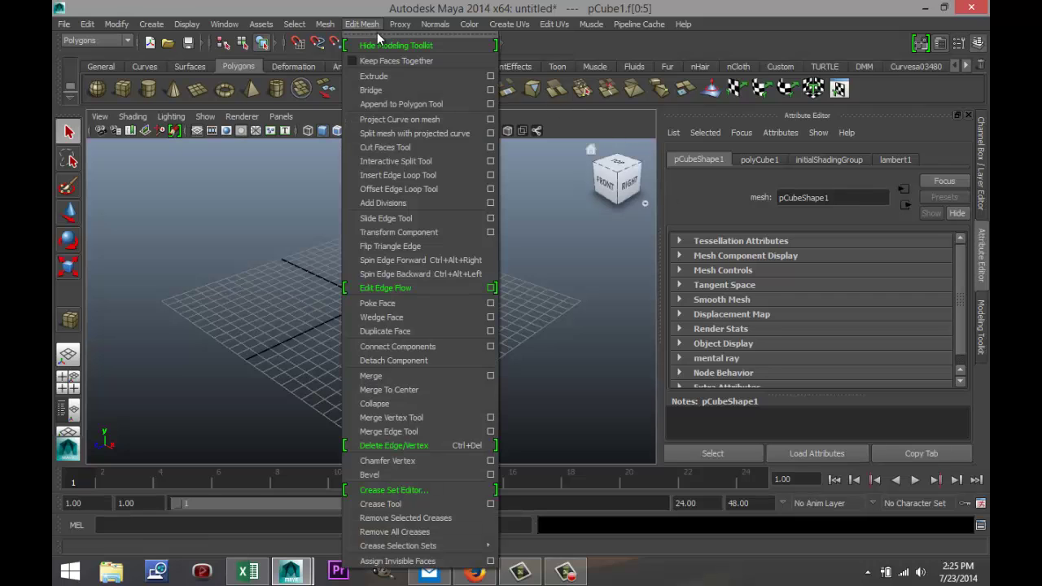
click(391, 76)
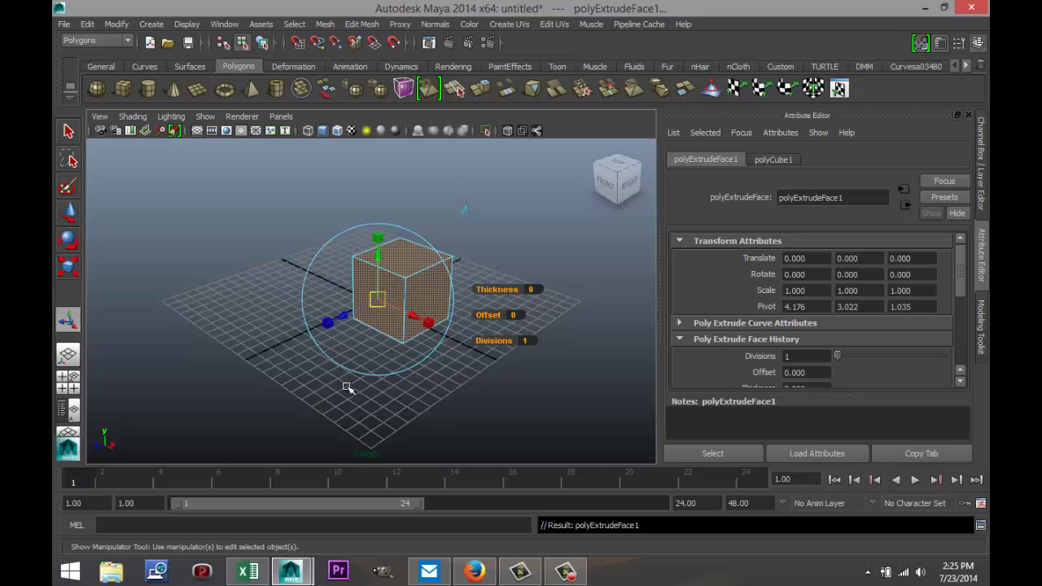
click(326, 323)
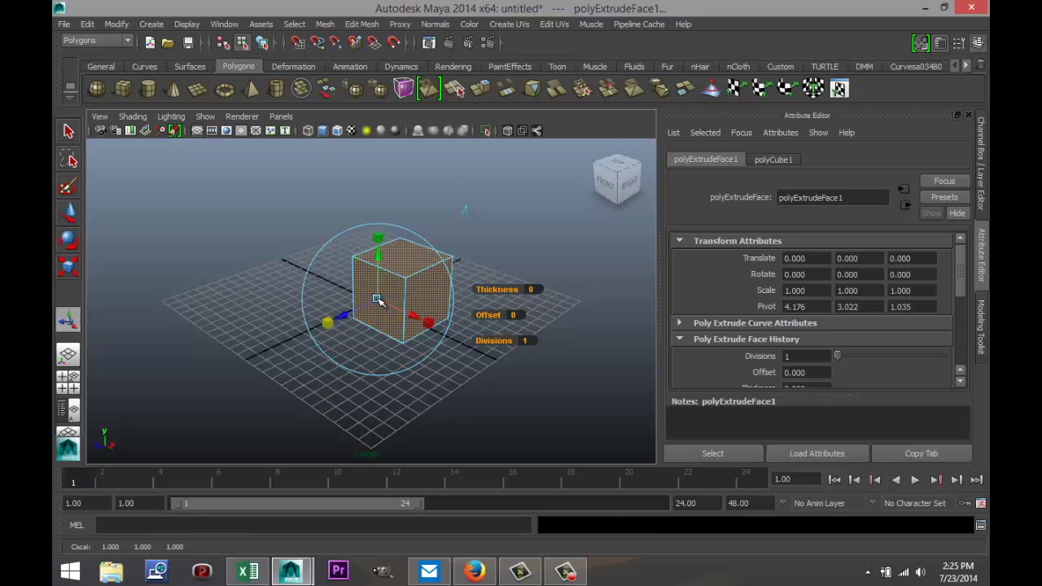
drag(378, 300, 370, 300)
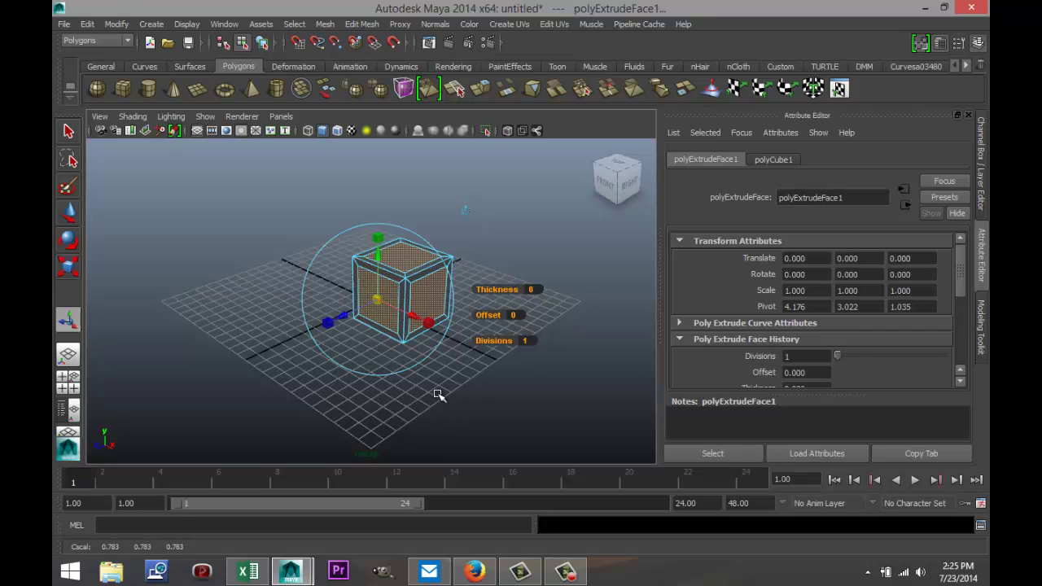
alt+drag(463, 386, 433, 383)
Switch to edge mode and select the six visible outer edges of the cube
click(477, 379)
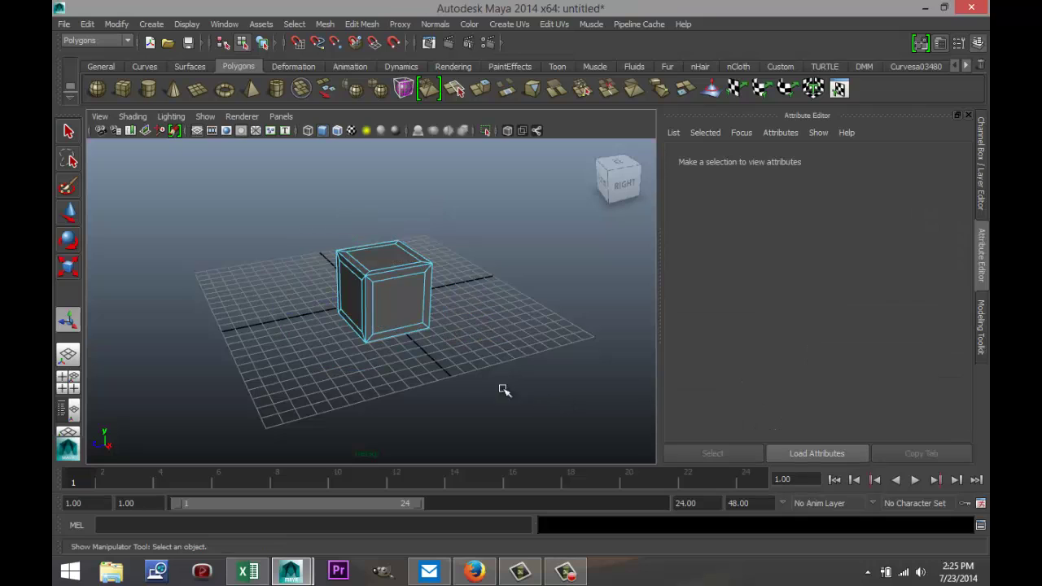
scroll(449, 360, up, 10)
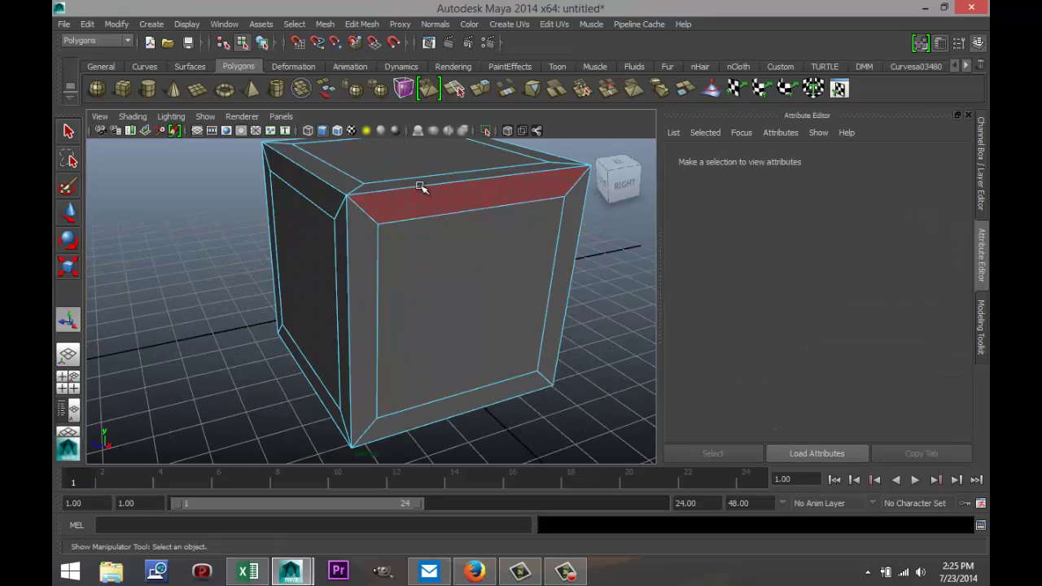
right_click(421, 186)
right_drag(421, 187, 423, 154)
click(431, 186)
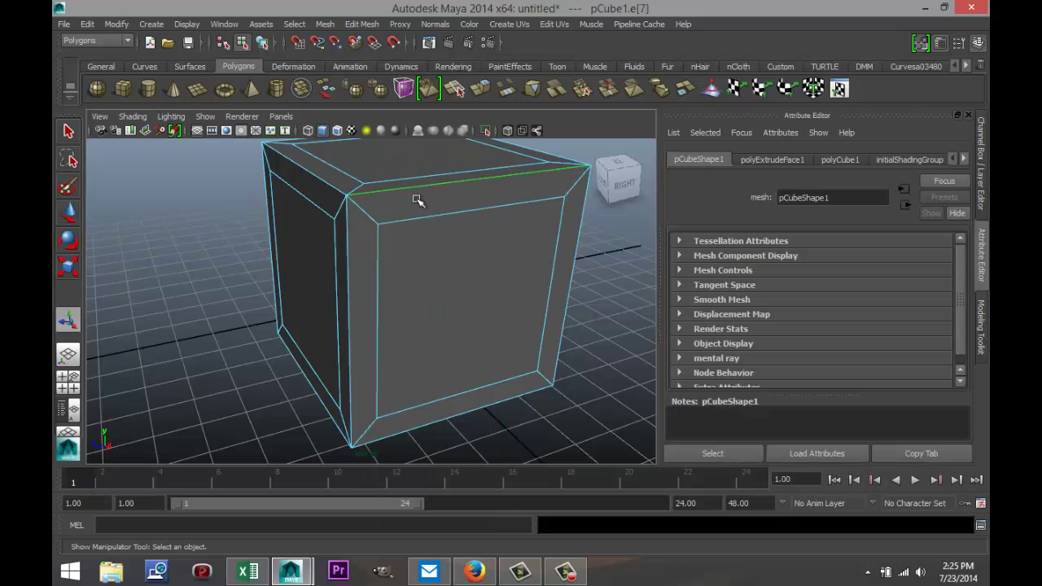
shift+click(332, 189)
shift+click(345, 250)
shift+click(568, 292)
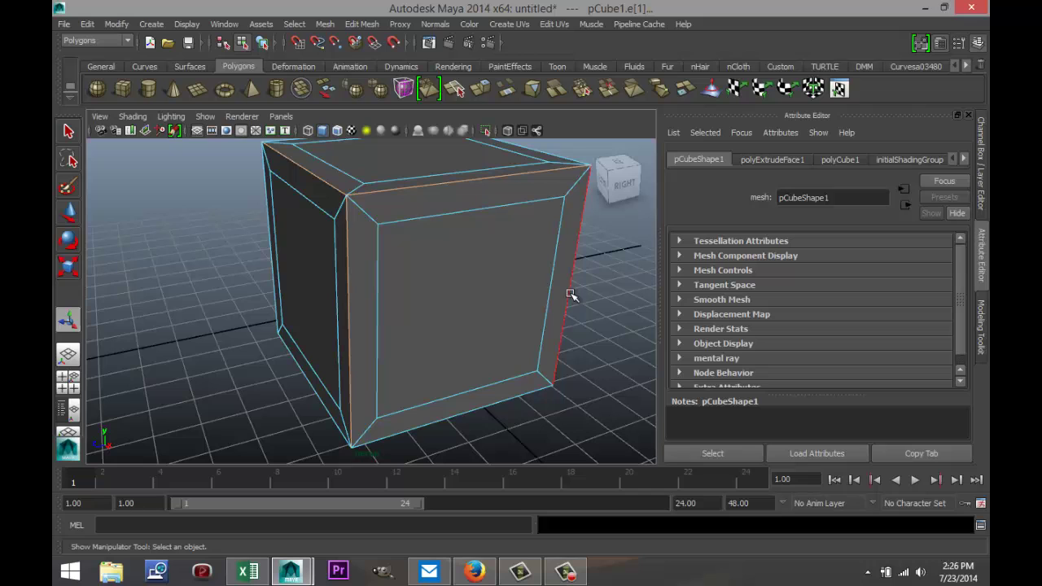
shift+click(271, 242)
shift+click(307, 382)
Tumble the view and add the remaining hidden outer edges to the selection
alt+drag(576, 391, 366, 395)
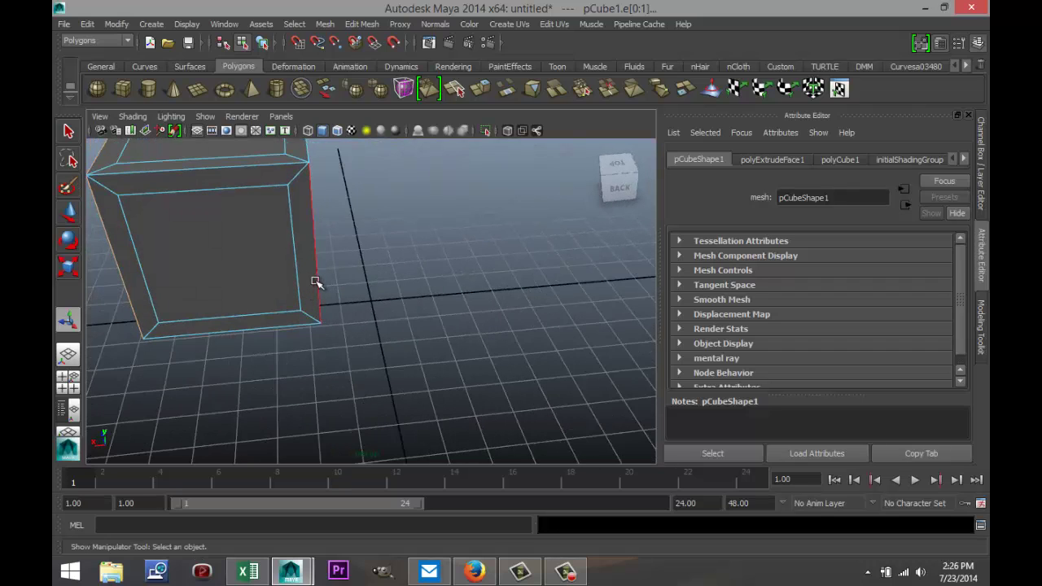
shift+click(250, 170)
alt+drag(435, 249, 377, 293)
shift+click(345, 334)
shift+click(348, 343)
alt+drag(349, 342, 619, 342)
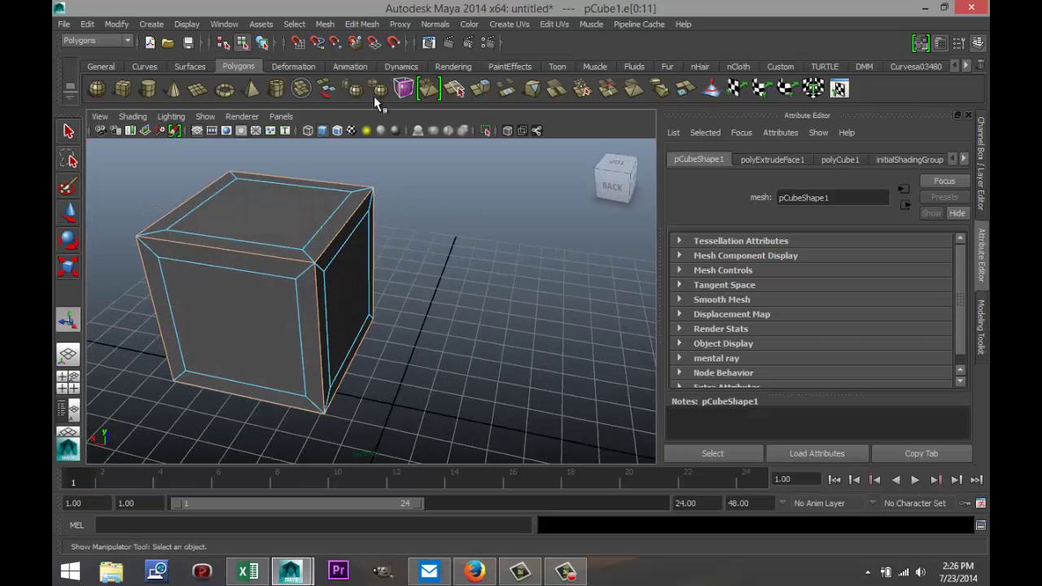
Bevel the selected edges with 7 segments and an offset of 0.4
click(361, 24)
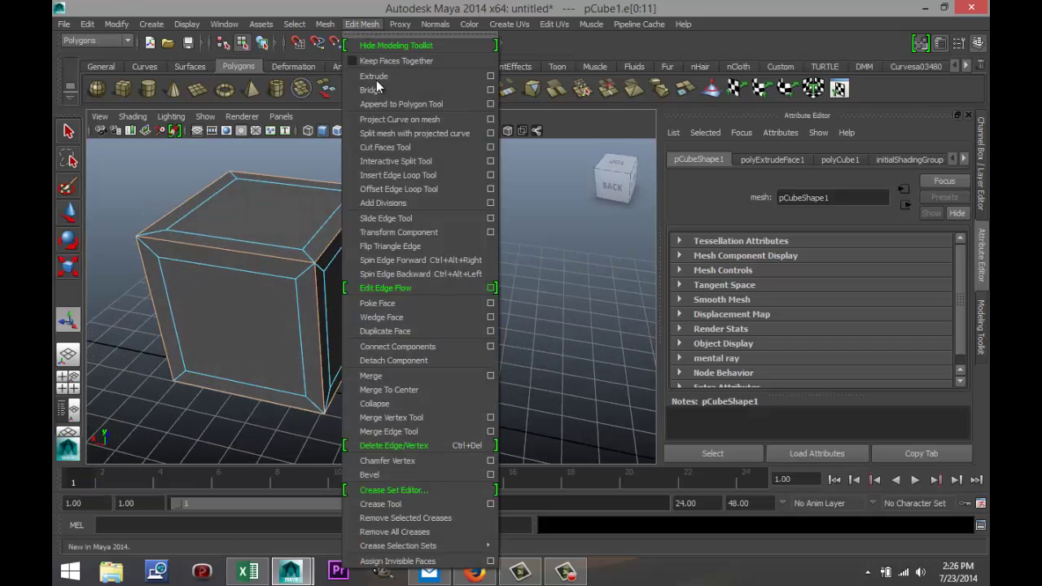
click(402, 475)
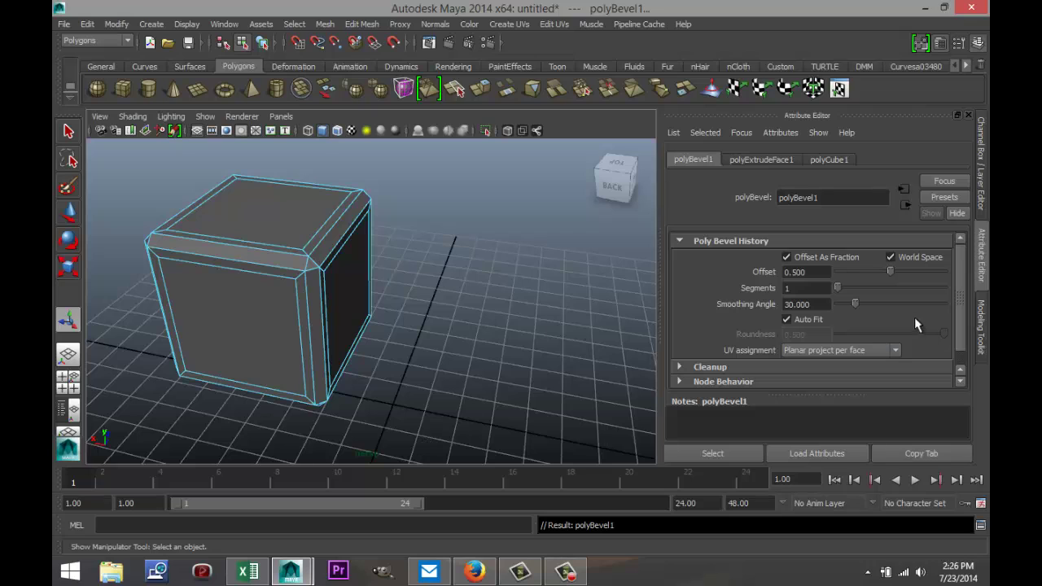
drag(838, 289, 901, 302)
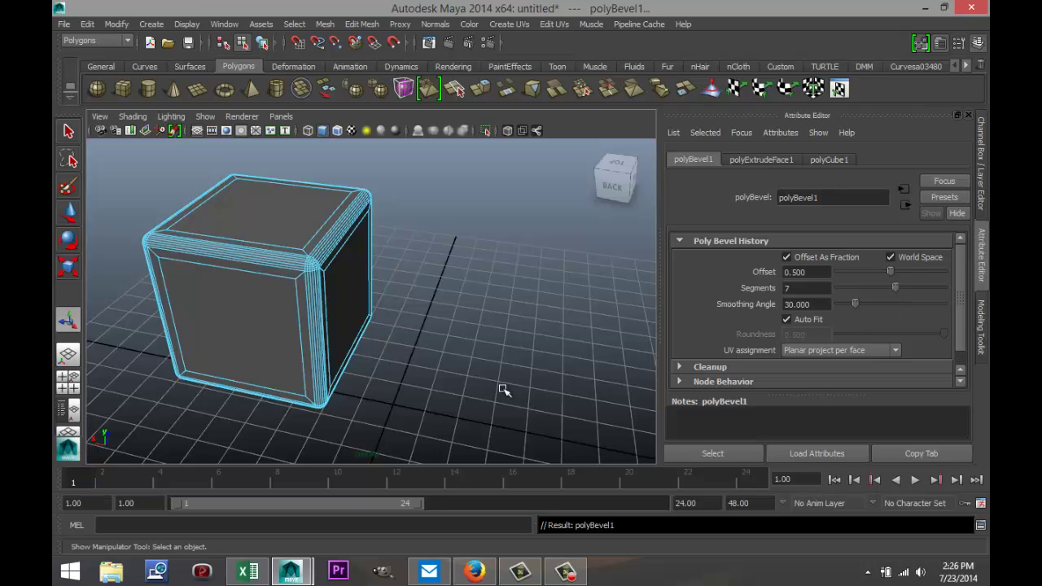
alt+drag(466, 372, 500, 346)
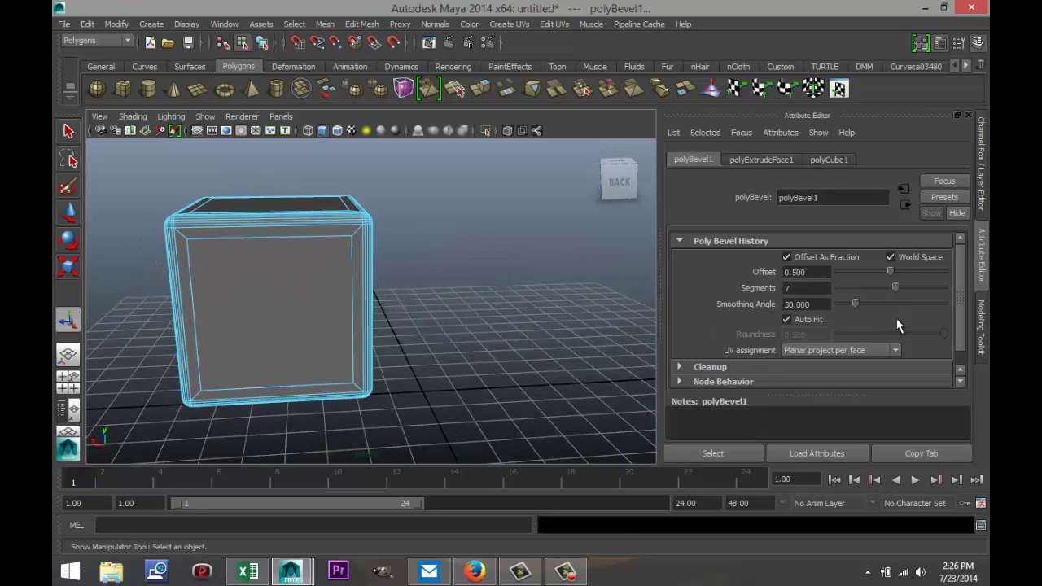
drag(889, 272, 882, 272)
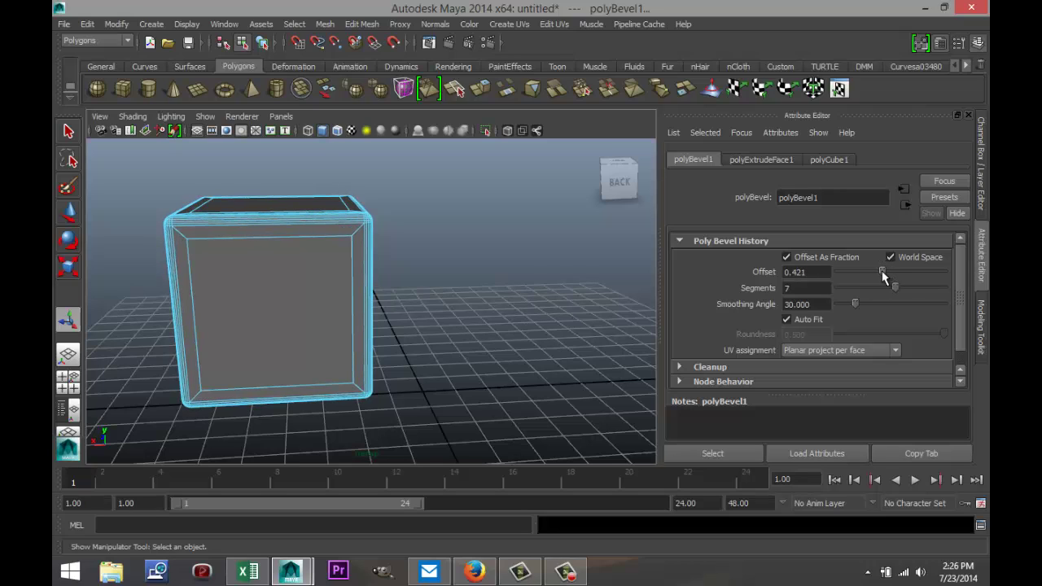
click(804, 272)
text(0.4)
key(Return)
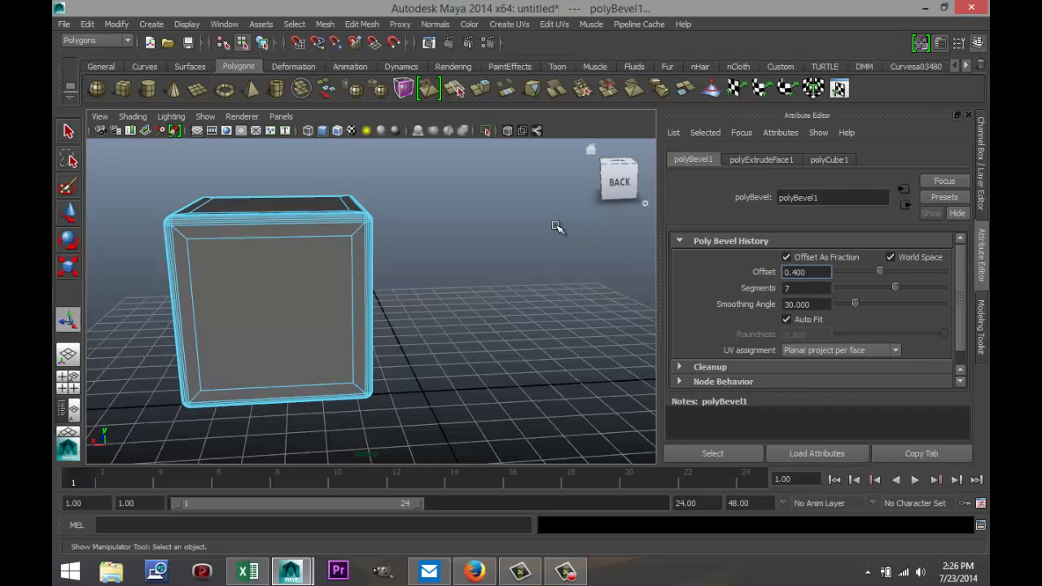
click(497, 350)
scroll(487, 361, down, 3)
scroll(486, 358, up, 2)
Assign the cube a new Lambert material, lambert2, and set its colour to black
scroll(465, 354, down, 3)
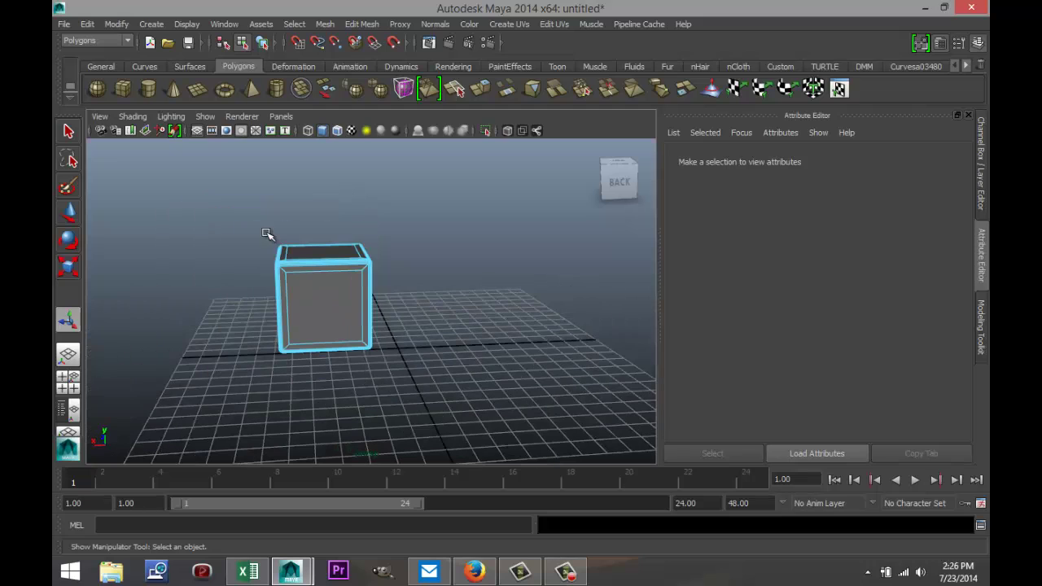
right_drag(337, 304, 415, 218)
click(340, 309)
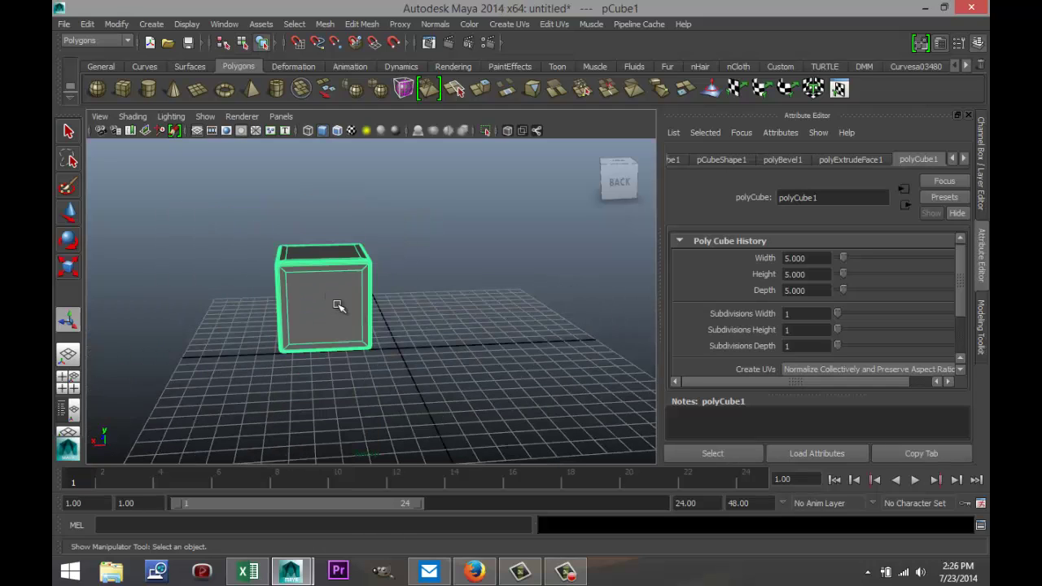
right_drag(337, 304, 362, 518)
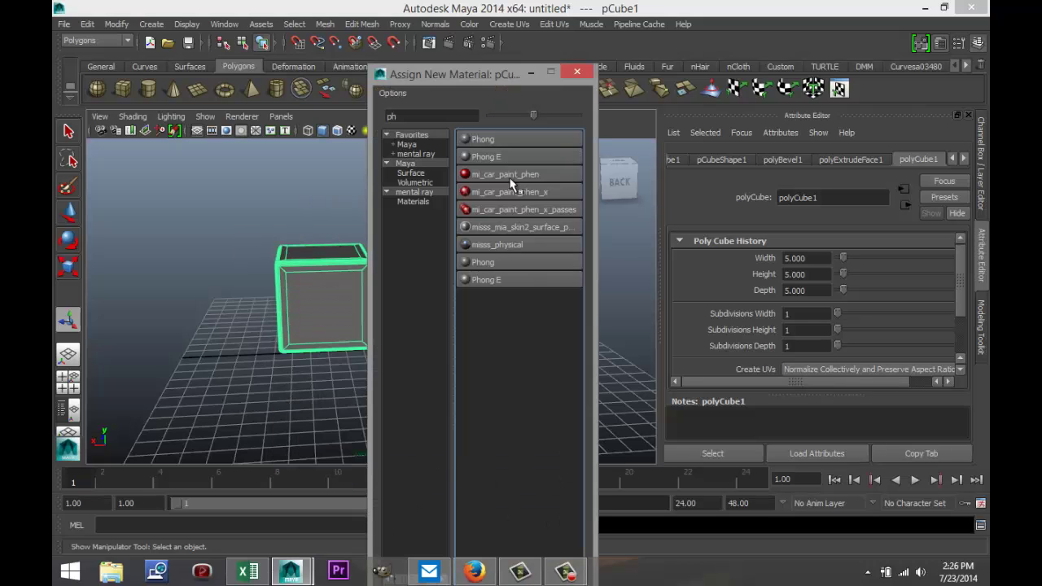
double_click(421, 116)
text(la)
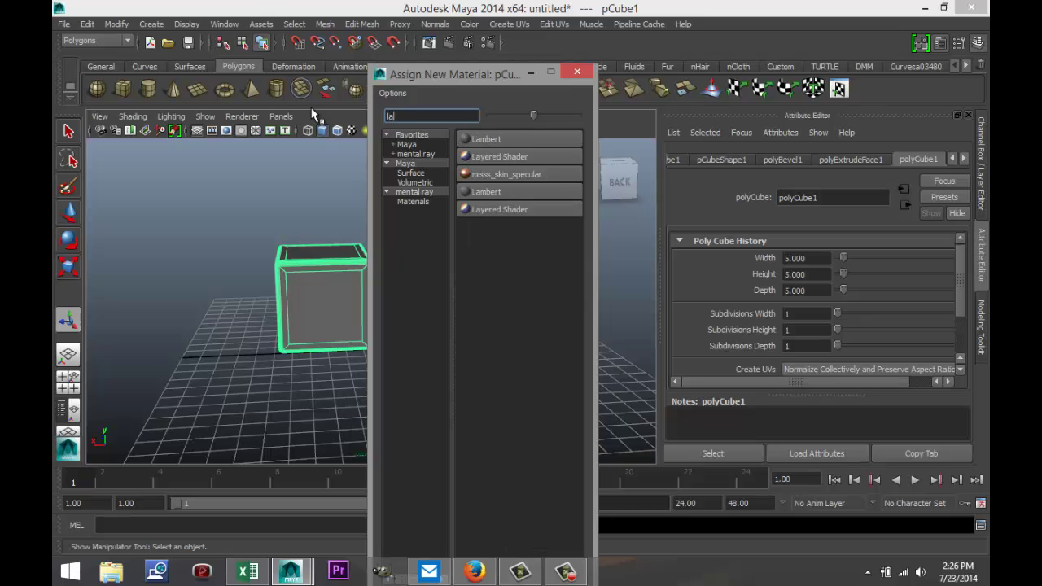
click(504, 141)
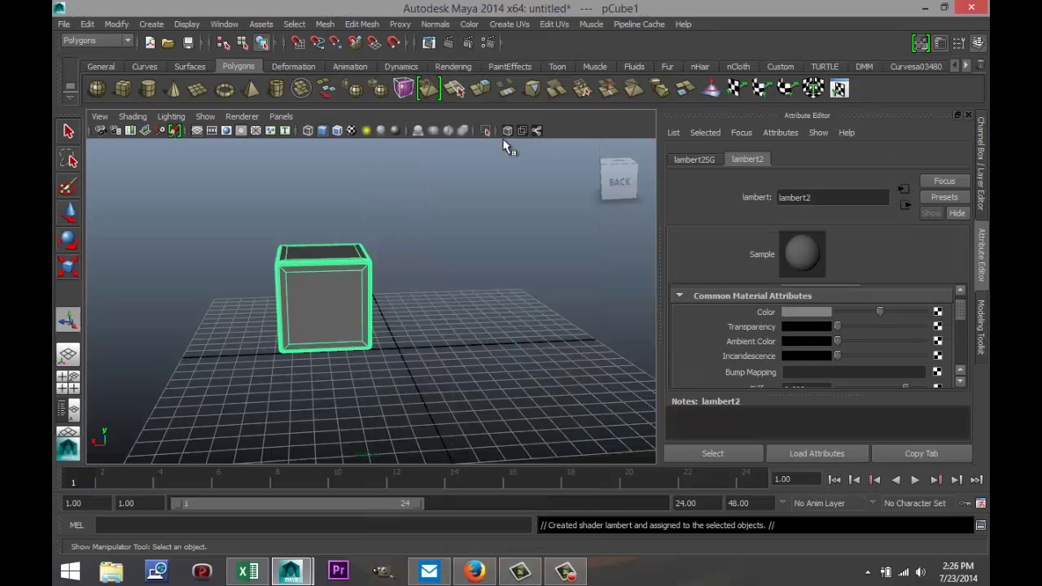
click(805, 313)
click(837, 284)
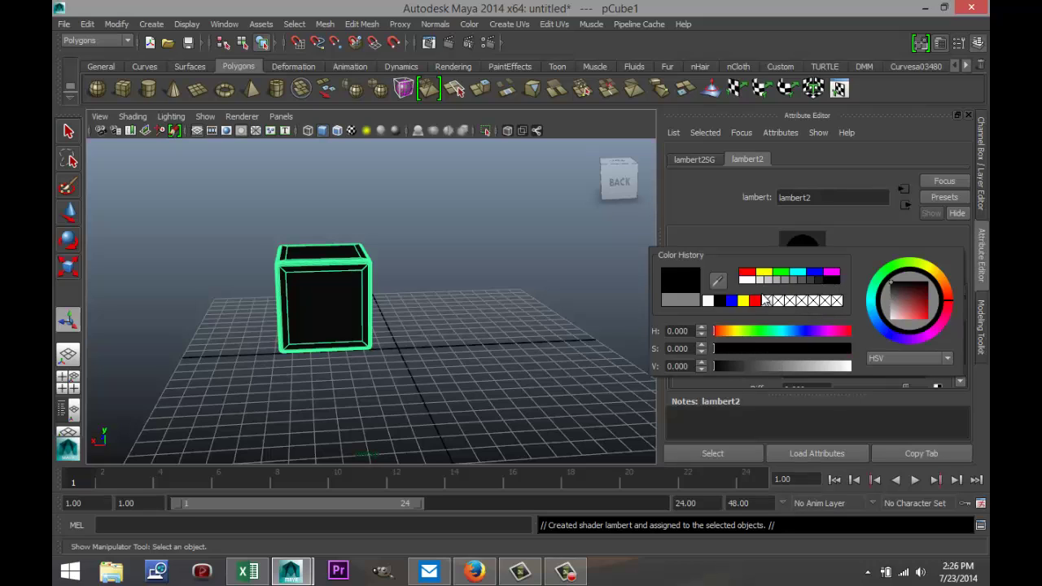
click(499, 336)
click(322, 310)
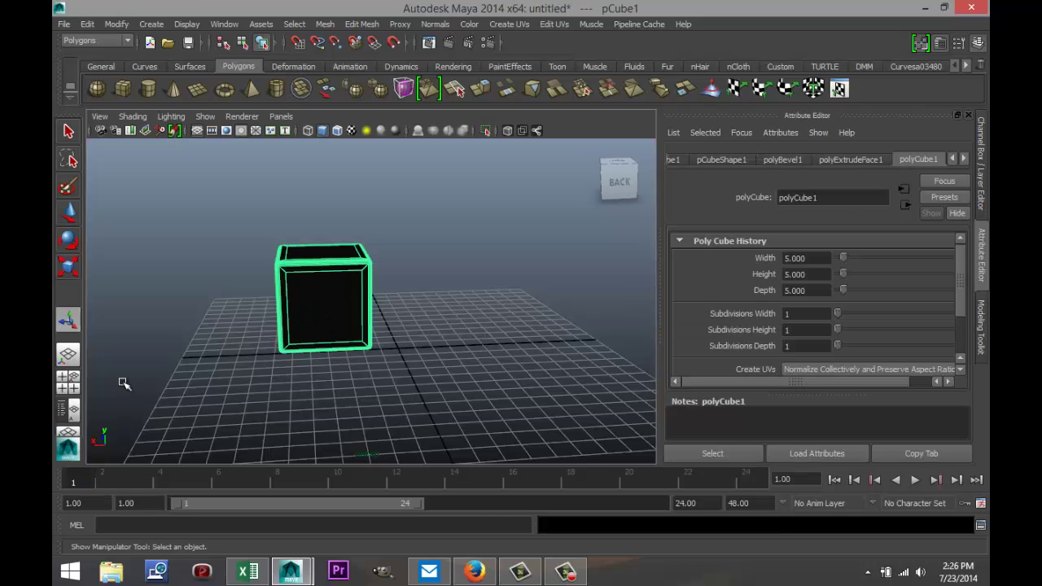
Maximize the side view from the four-view layout
click(70, 389)
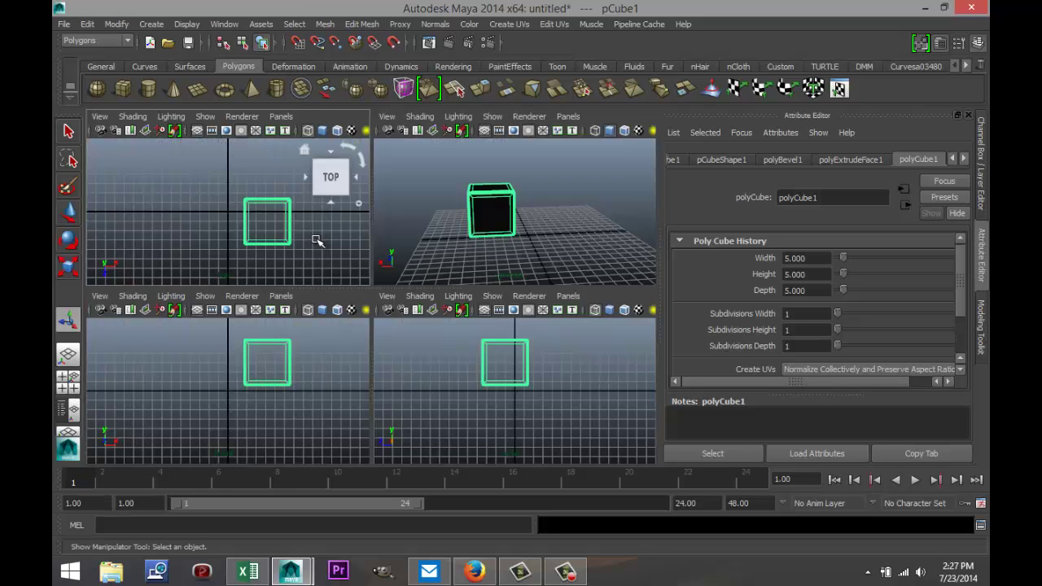
click(476, 438)
key(space)
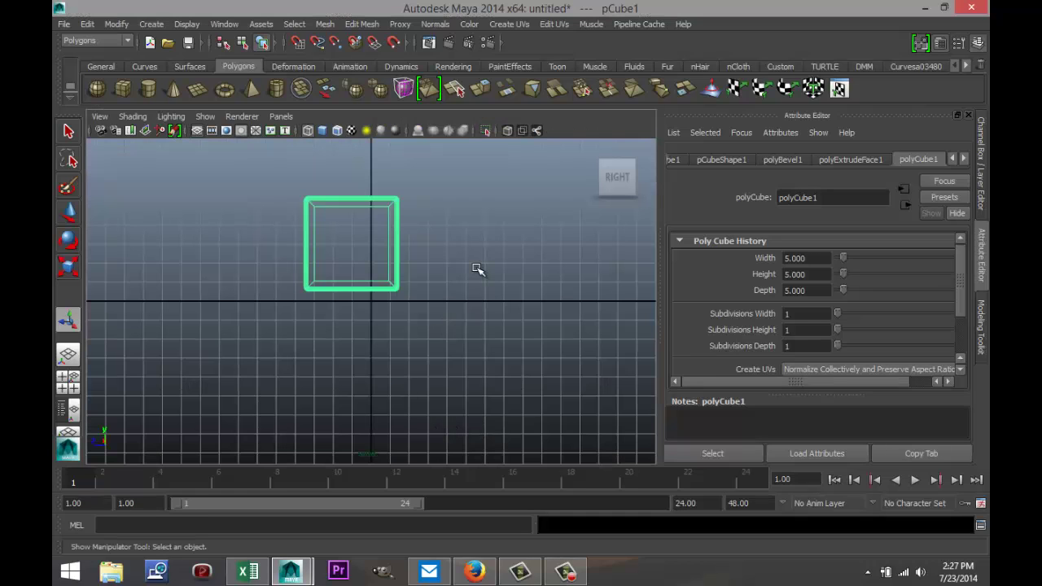
Duplicate the cube with Ctrl+D and Shift+D to form a row of three
key(ctrl+d)
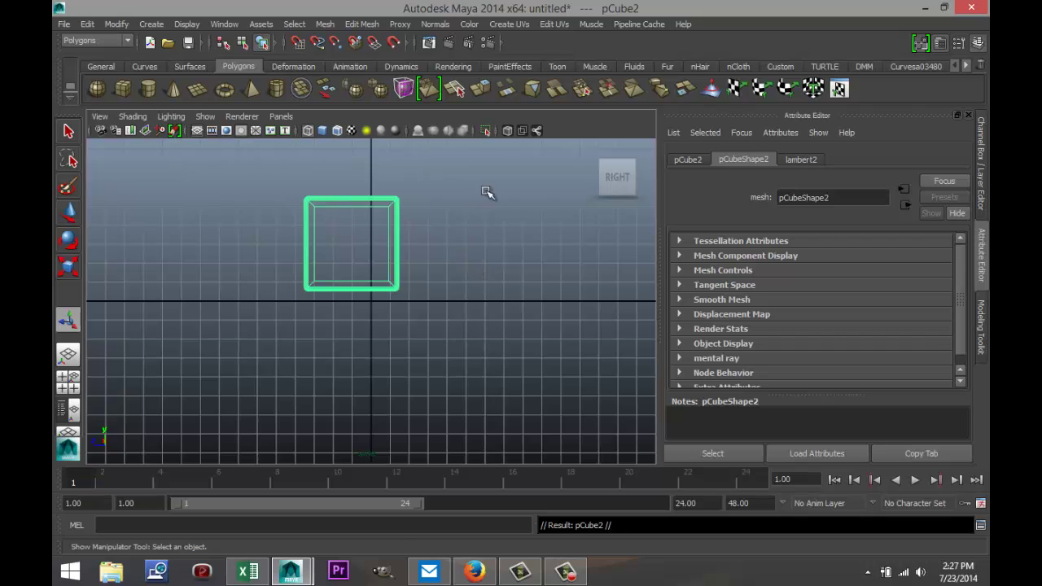
key(w)
drag(310, 242, 407, 247)
scroll(419, 279, up, 8)
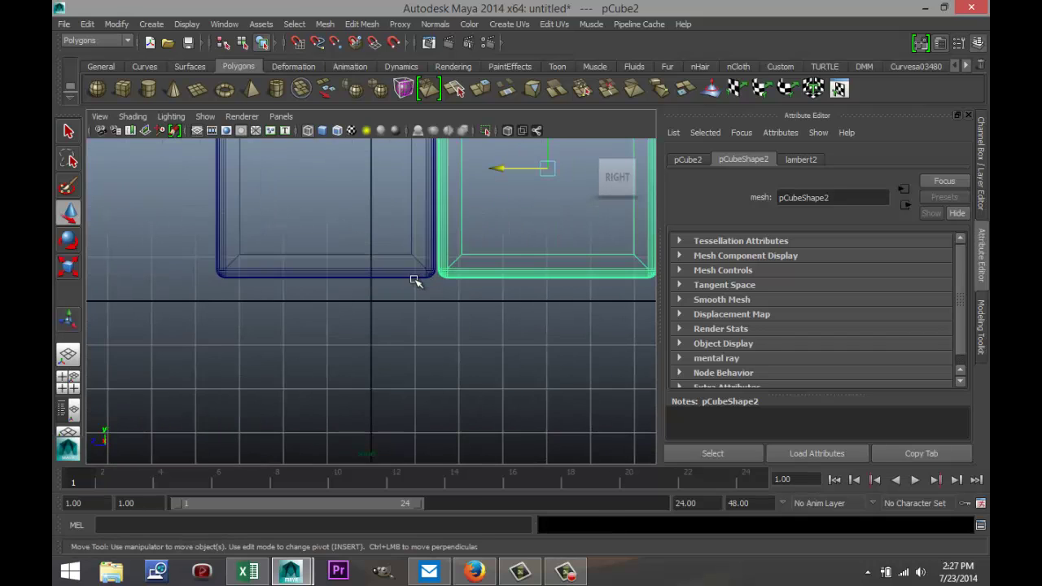
scroll(424, 313, up, 3)
alt+middle_drag(475, 309, 338, 452)
key(a)
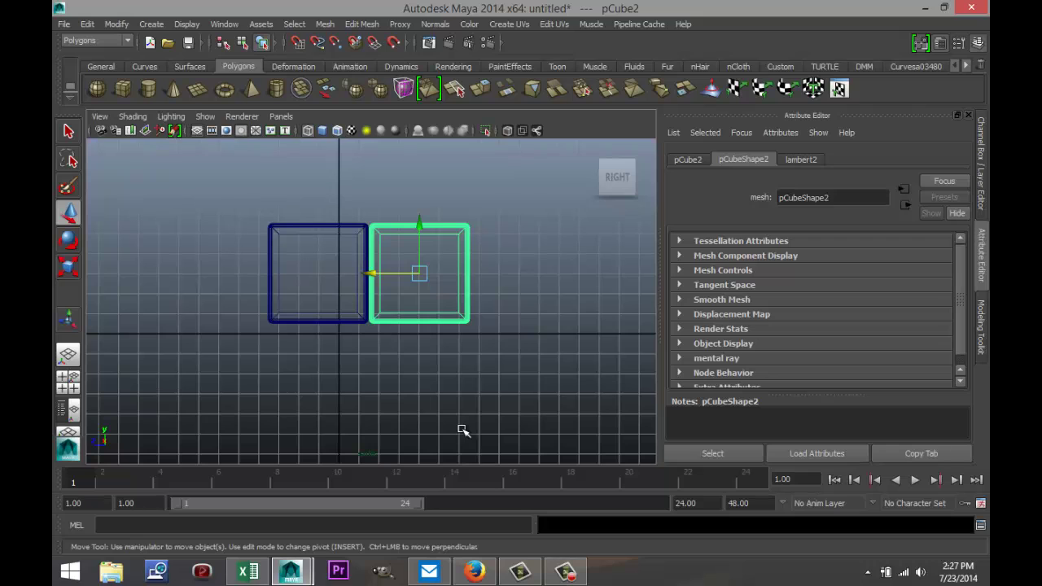
key(shift+d)
scroll(398, 427, down, 4)
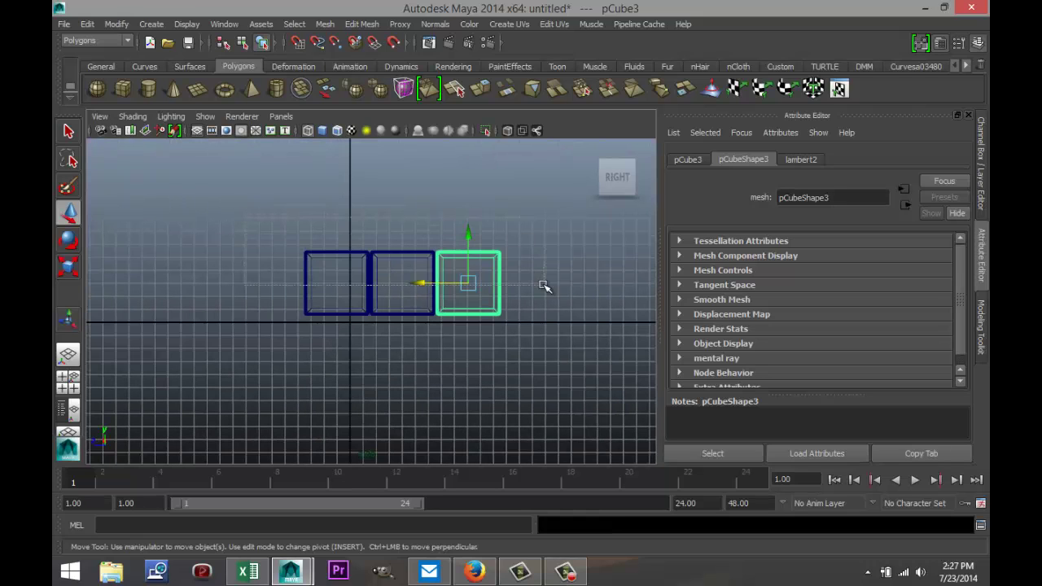
Duplicate the row of three upward twice to stack three rows
key(ctrl+shift+a)
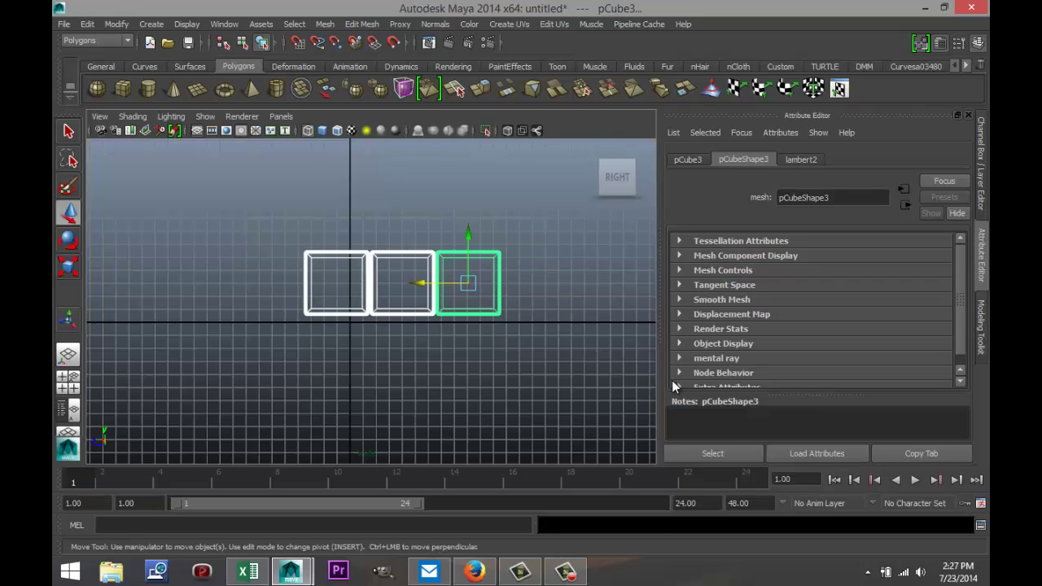
key(ctrl+d)
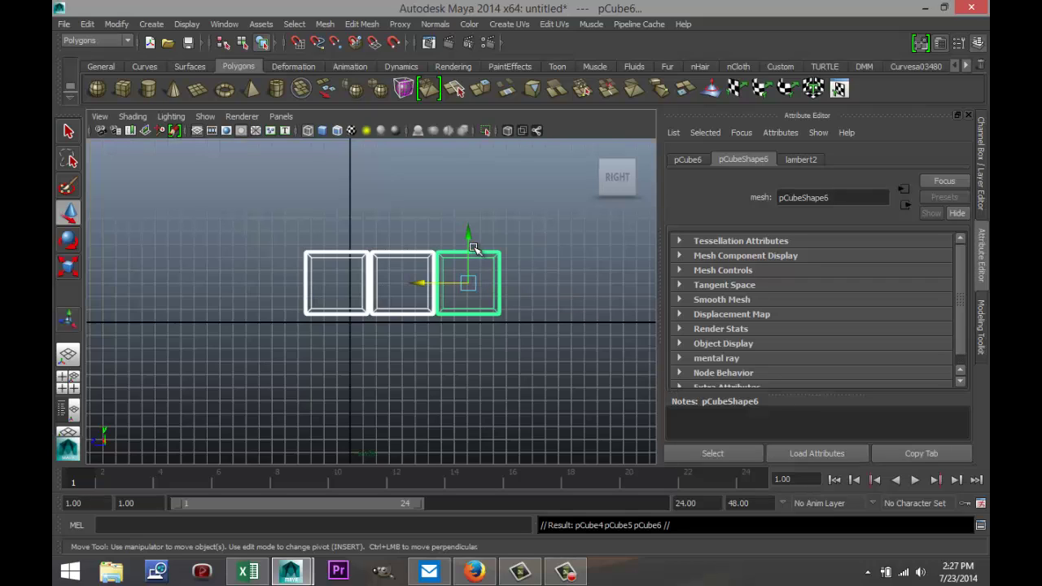
drag(470, 245, 472, 180)
scroll(505, 326, up, 5)
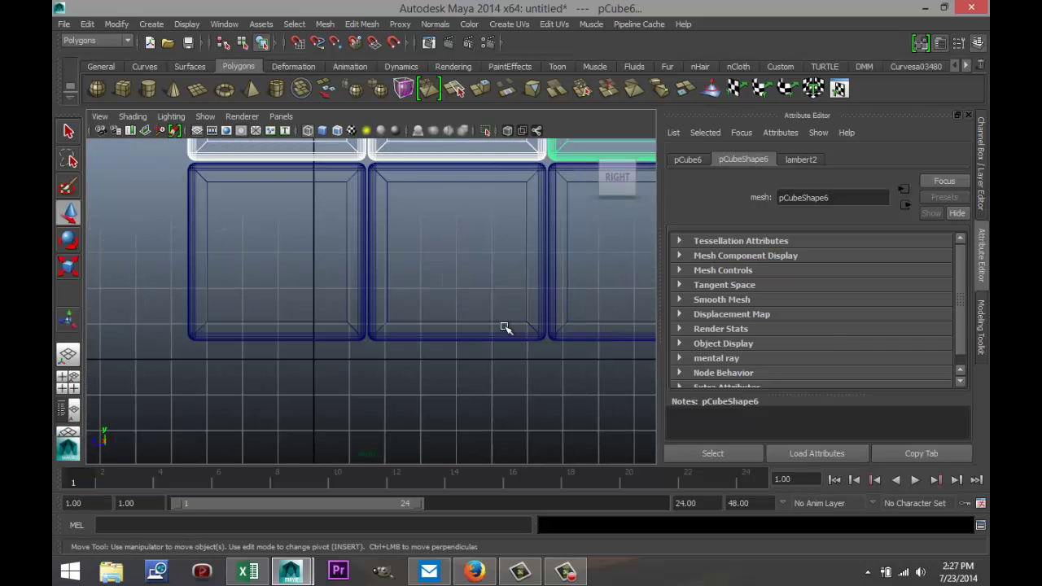
scroll(505, 328, up, 2)
alt+middle_drag(500, 326, 450, 420)
scroll(450, 419, down, 6)
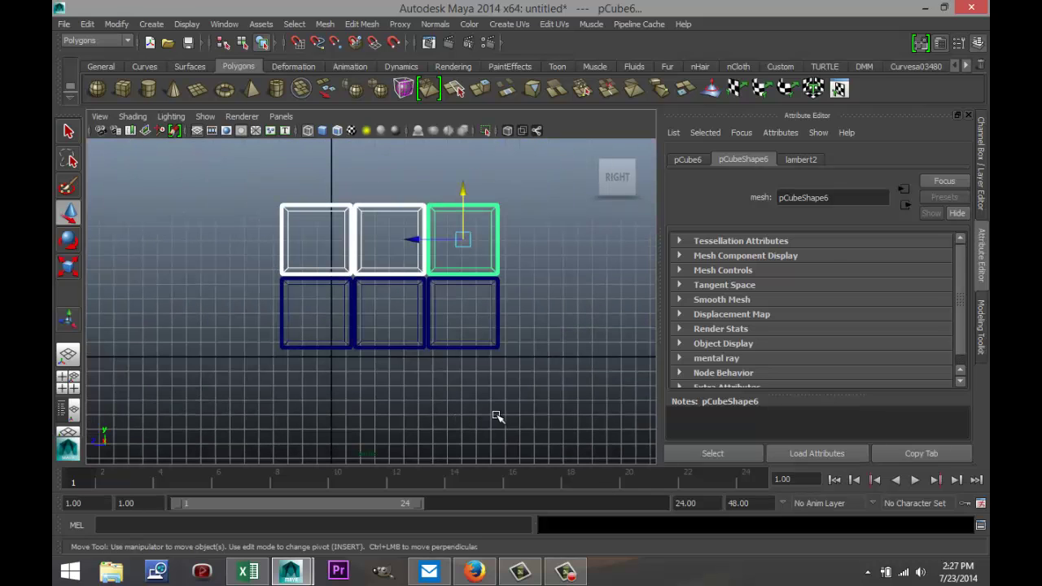
key(shift+d)
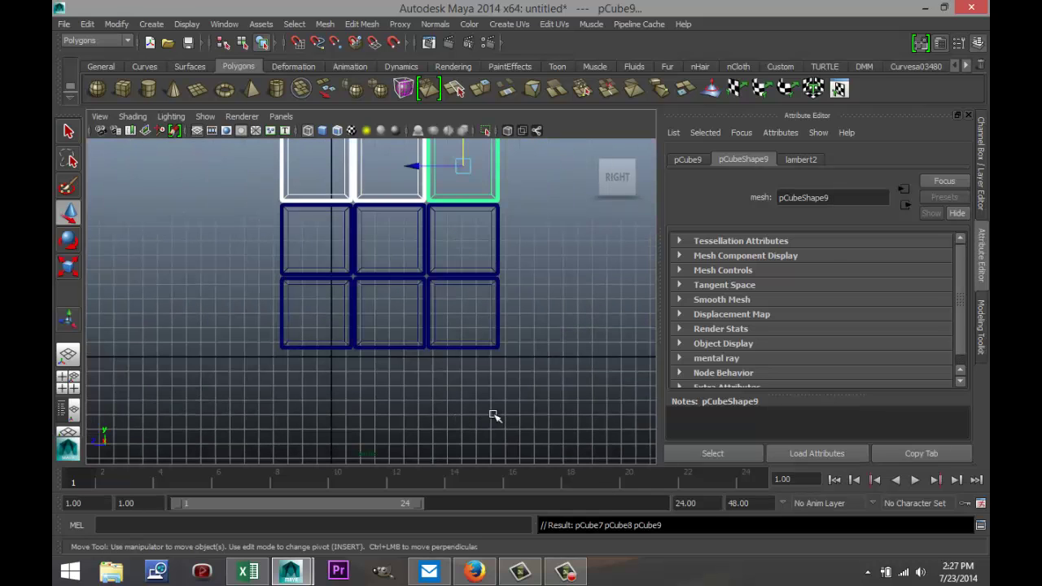
Maximize the front view and select the column of cubes
click(70, 394)
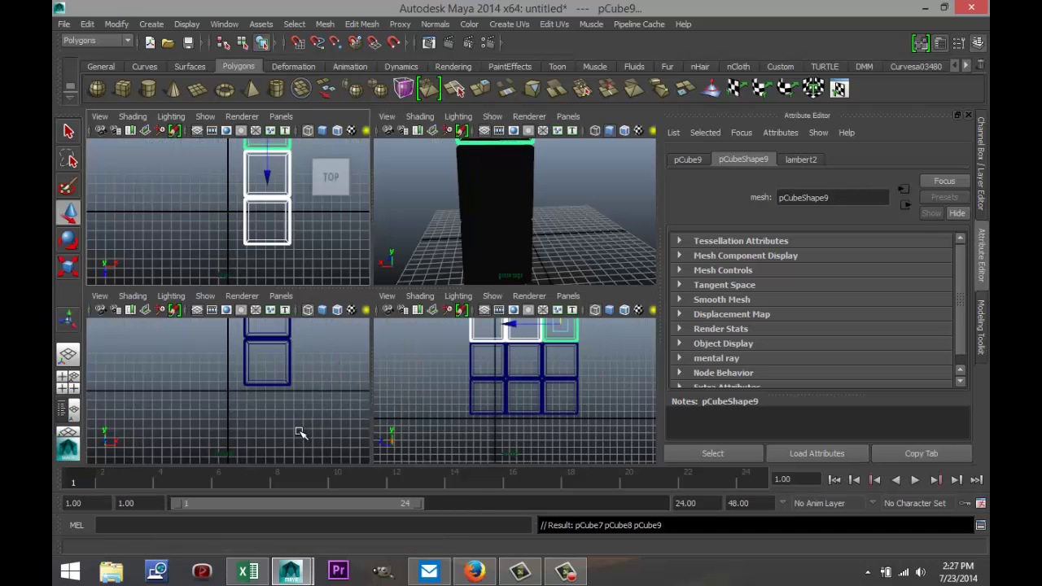
key(space)
scroll(348, 431, down, 5)
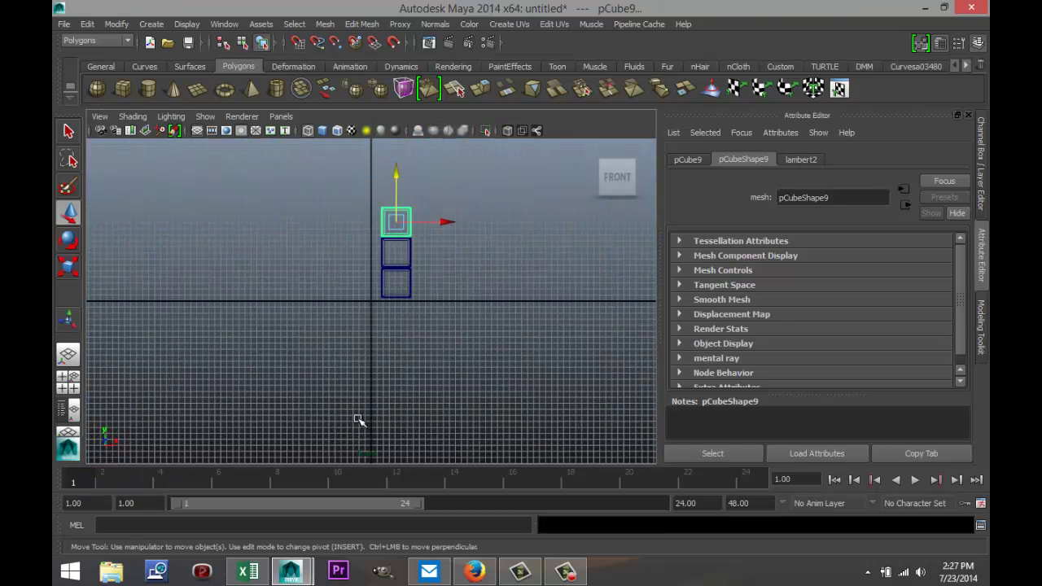
shift+drag(373, 244, 447, 400)
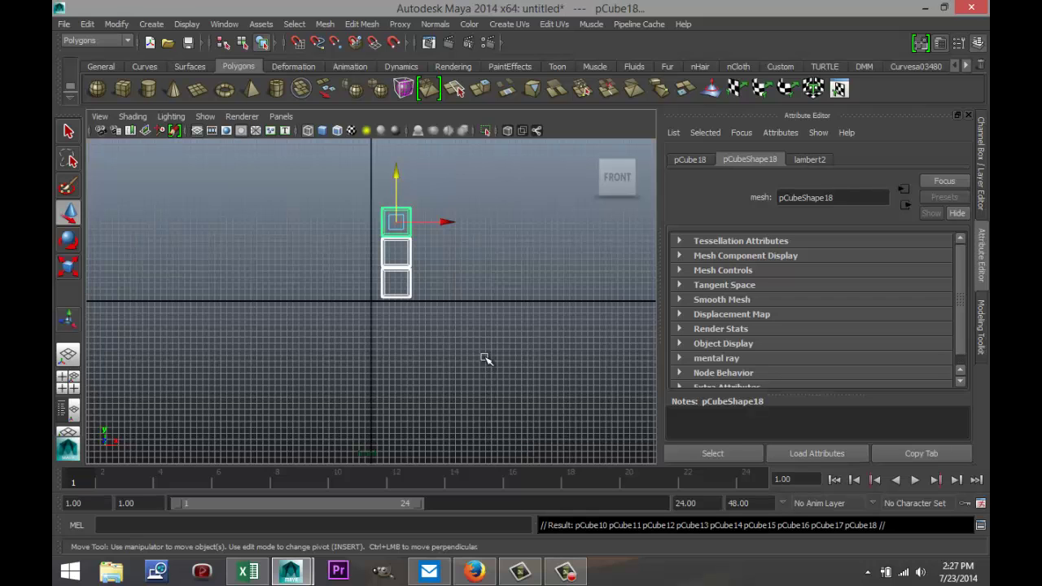
key(f)
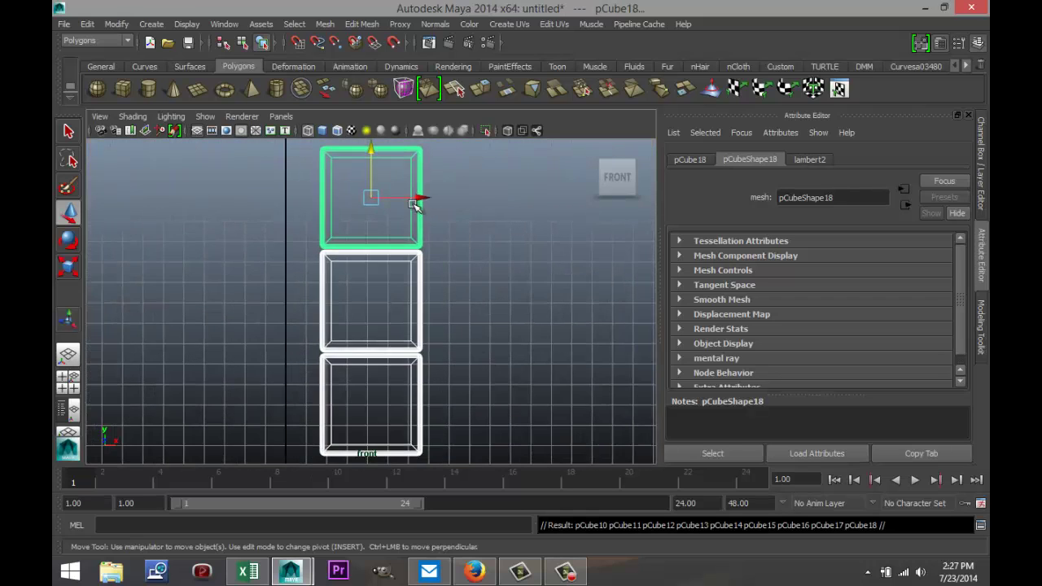
Move the copied column flush along X, then Shift+D a third column
drag(422, 197, 525, 212)
scroll(440, 285, up, 5)
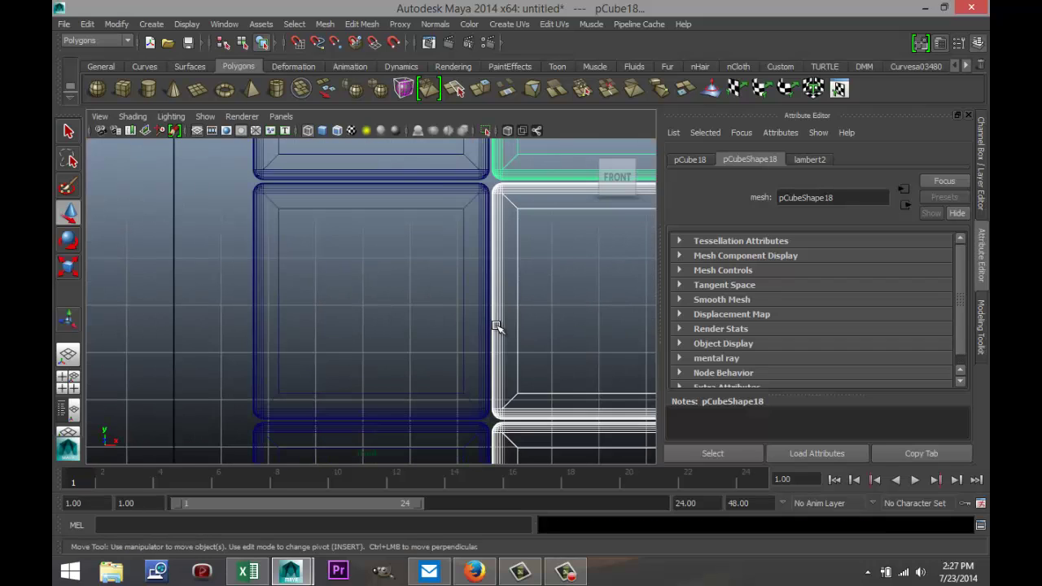
scroll(501, 318, up, 1)
scroll(521, 297, down, 6)
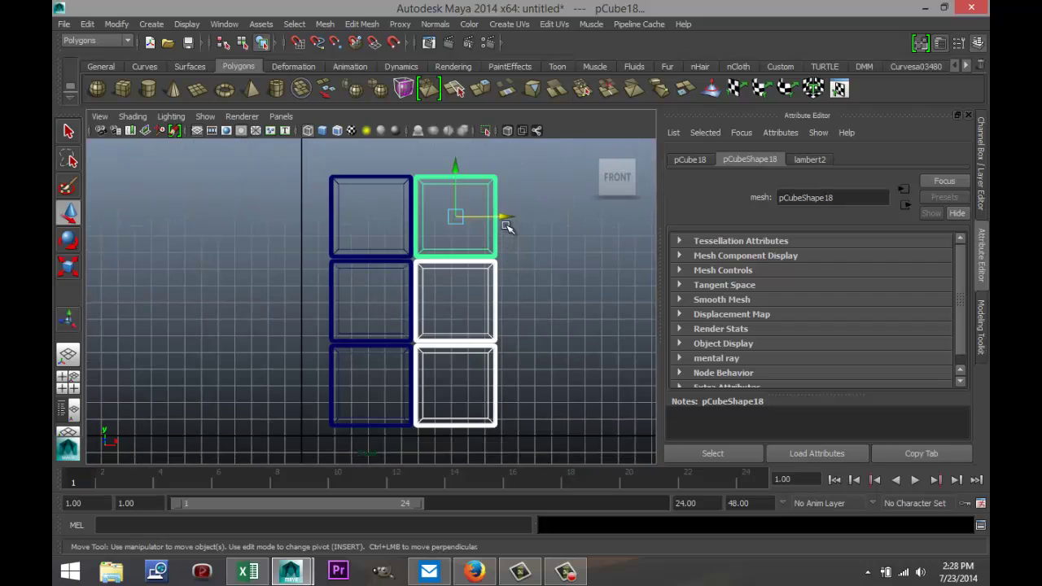
drag(507, 218, 511, 218)
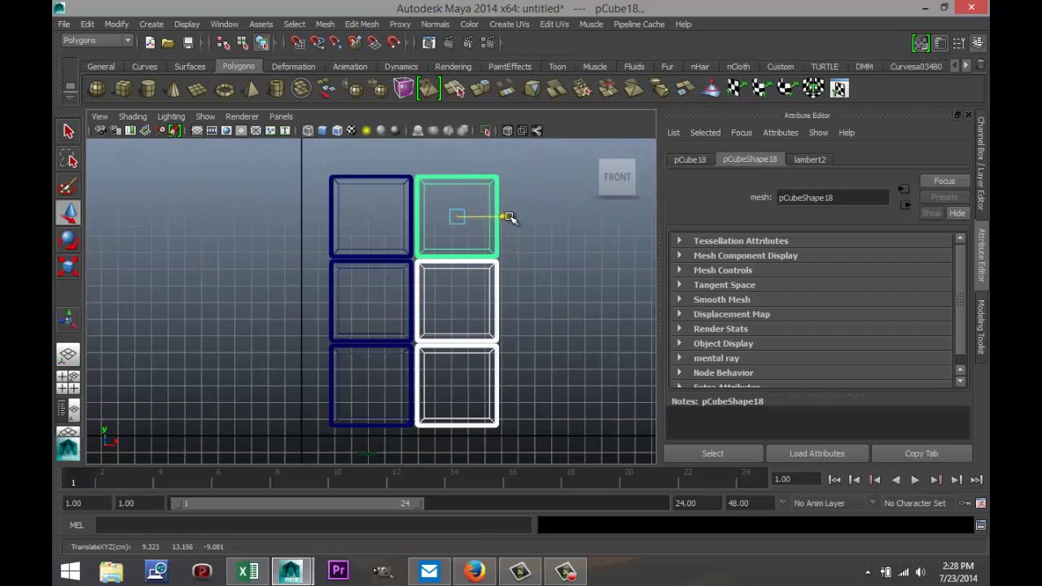
scroll(421, 277, up, 6)
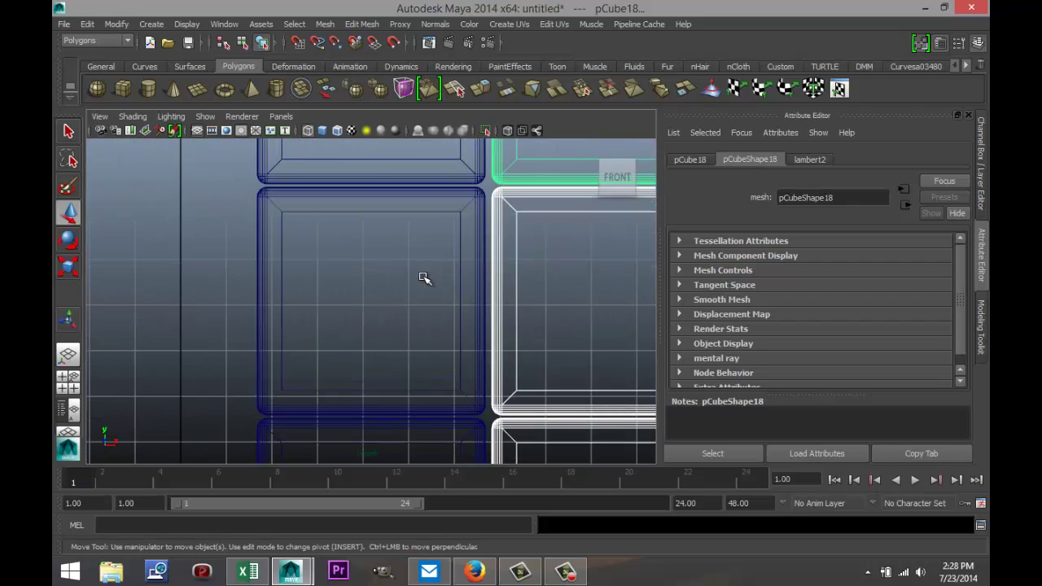
scroll(424, 278, down, 6)
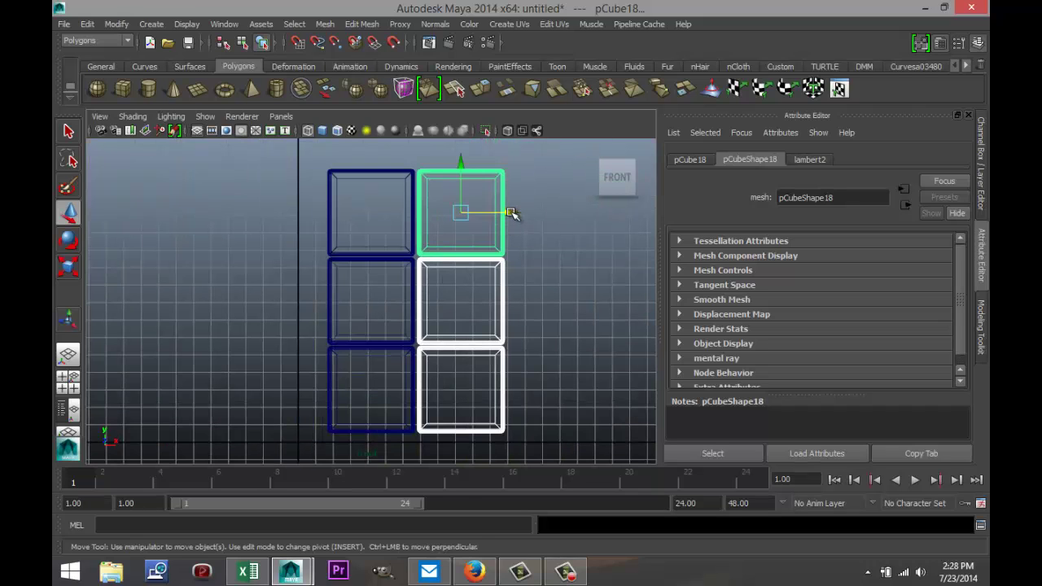
click(509, 214)
drag(509, 214, 508, 213)
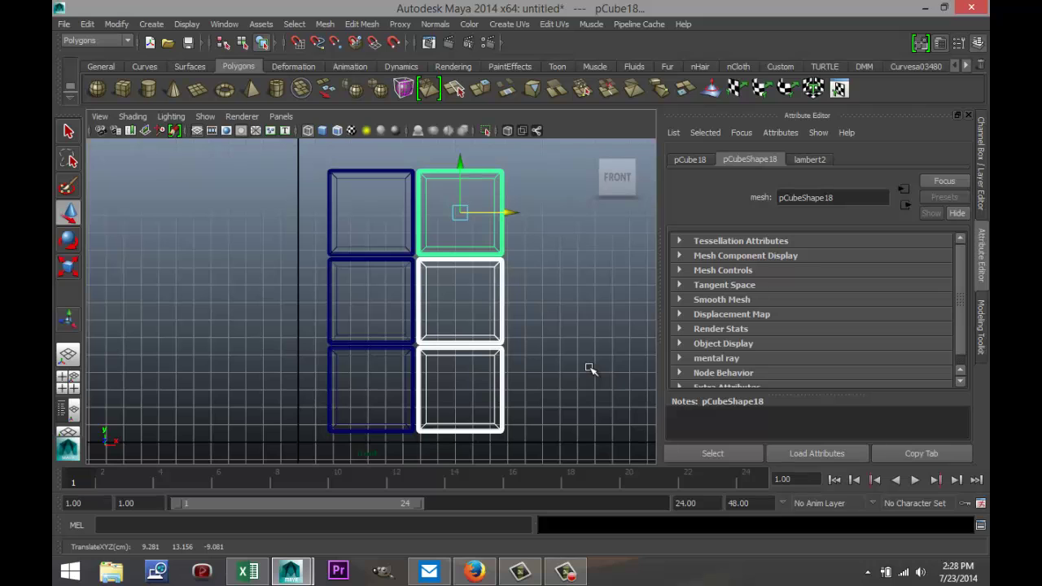
key(shift+d)
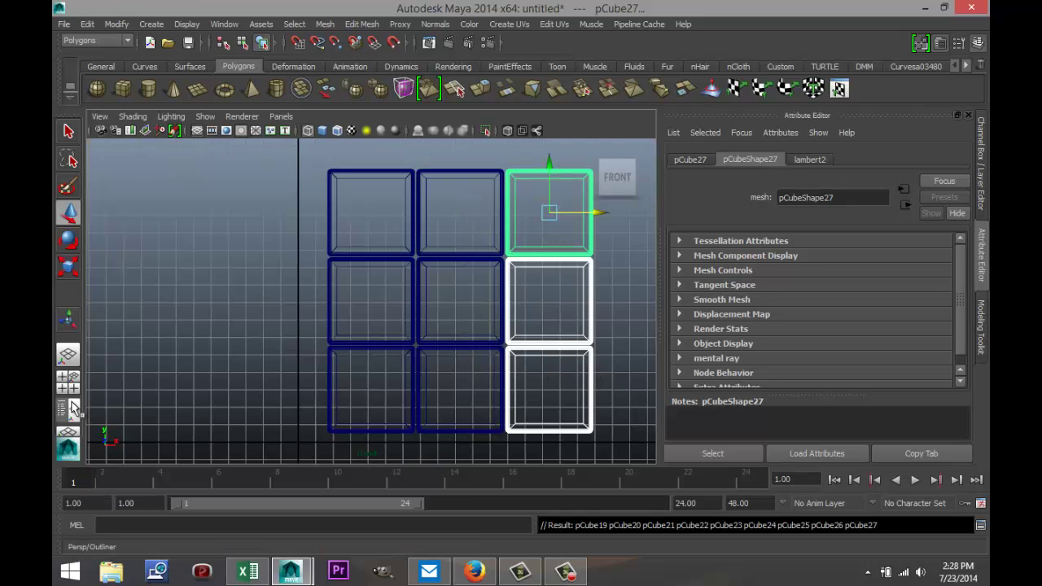
click(68, 377)
Maximize the perspective view, tumble around the block in wireframe, then return to shaded
key(space)
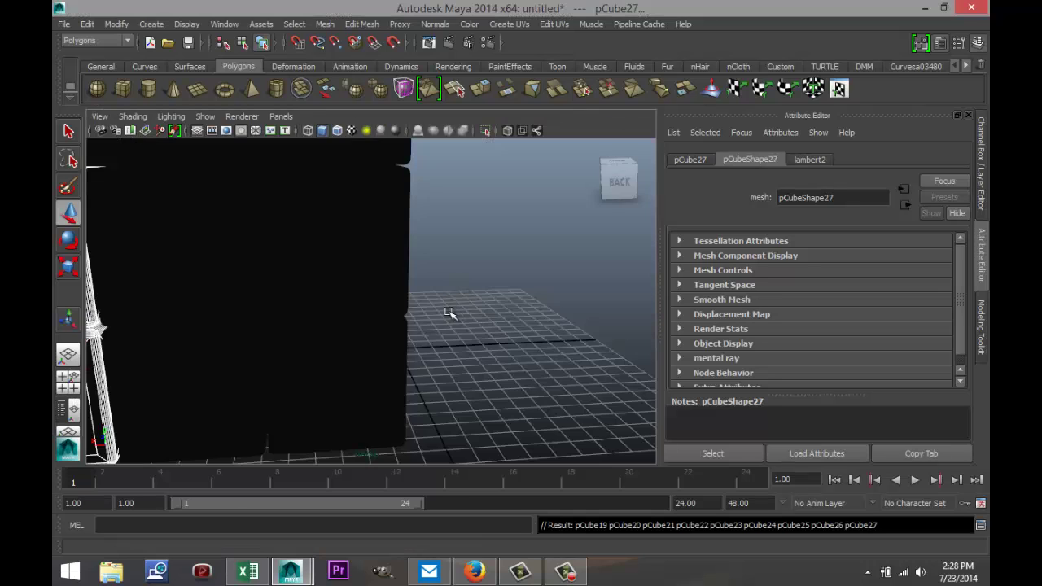
click(440, 336)
alt+drag(435, 324, 470, 330)
key(4)
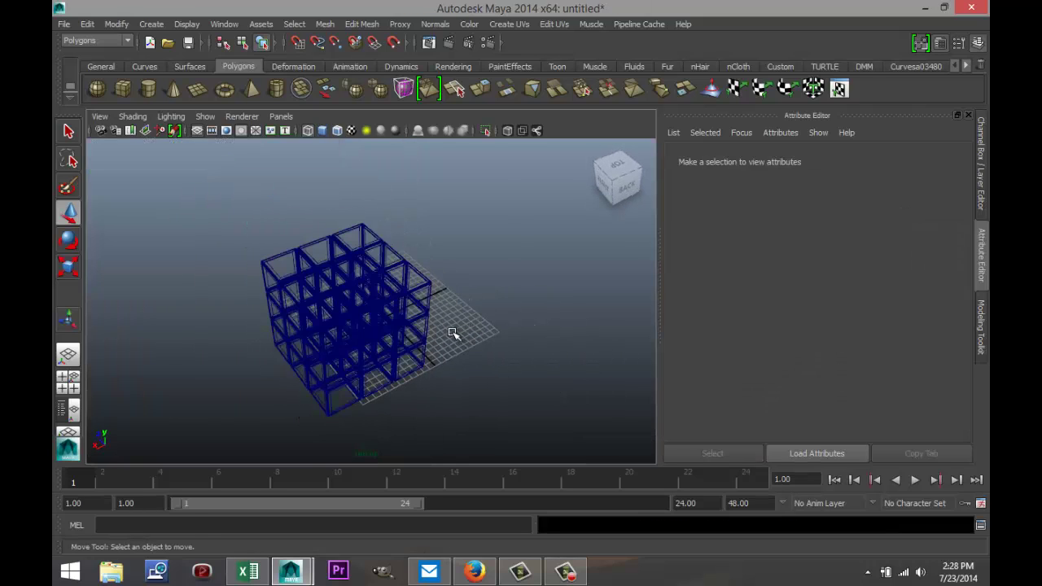
alt+drag(464, 367, 443, 326)
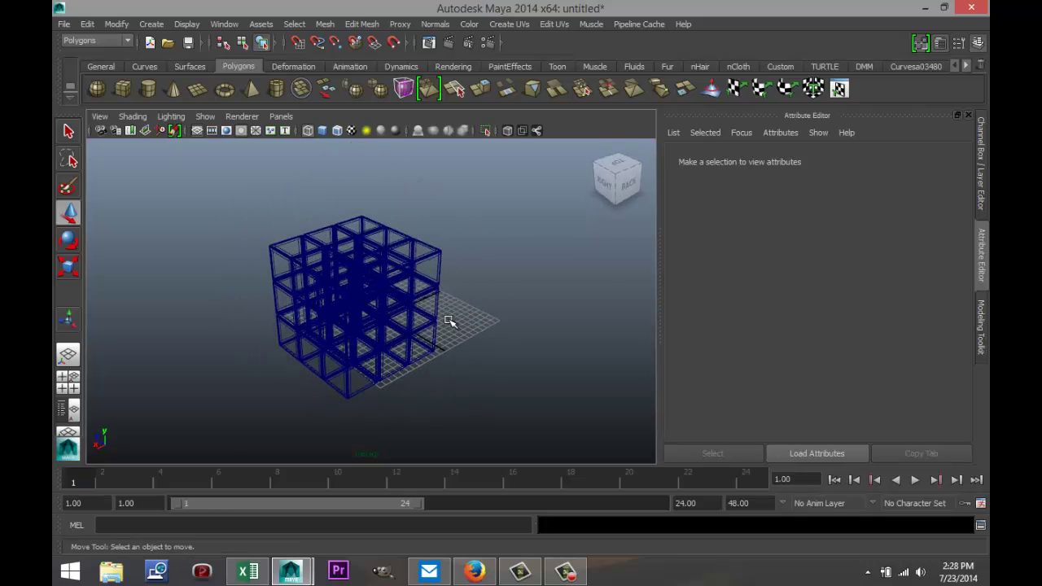
key(5)
scroll(475, 383, up, 5)
scroll(475, 384, down, 4)
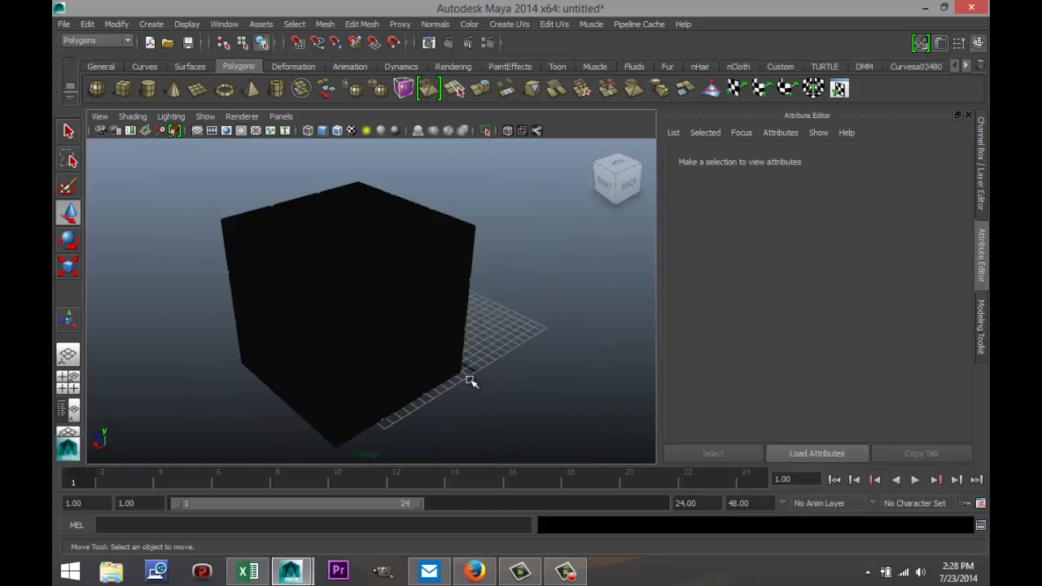
Select the corner cube pCube27 in the block
click(391, 309)
click(355, 293)
click(443, 293)
click(453, 280)
click(361, 306)
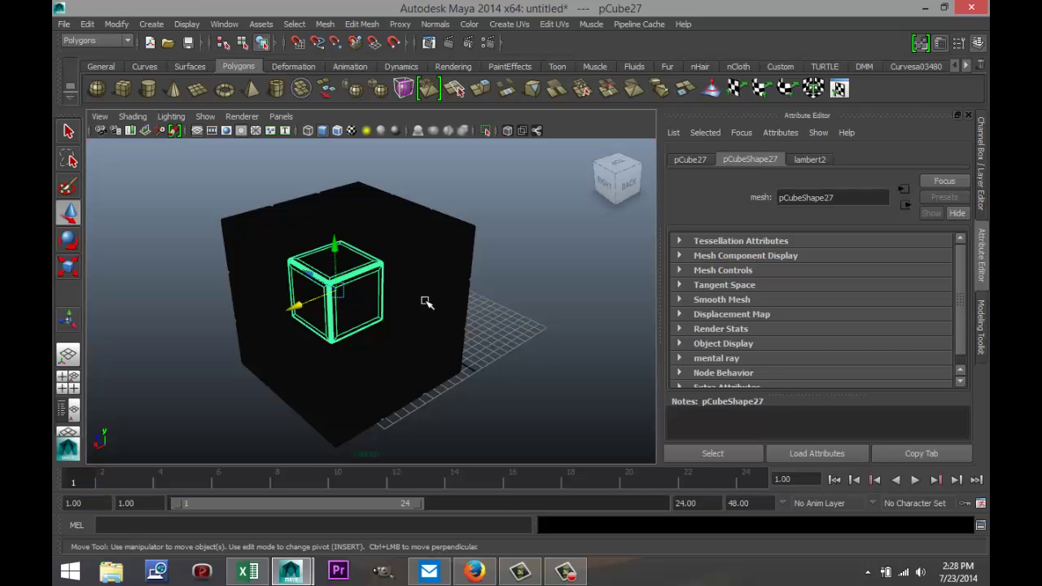
Switch pCube27 to face mode and select its front face pCube27.f[2]
scroll(524, 305, up, 2)
scroll(458, 302, up, 3)
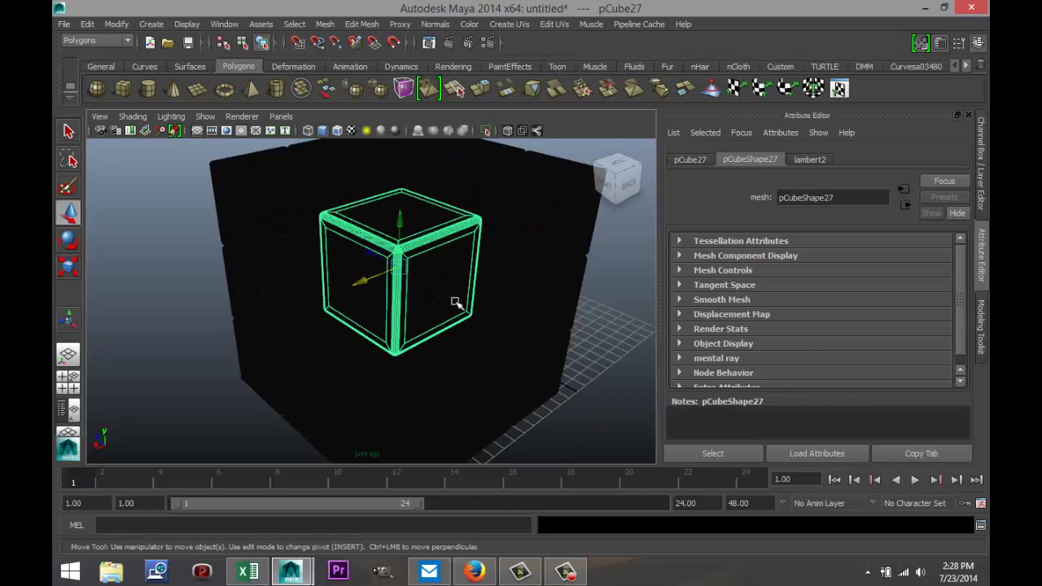
click(525, 290)
click(437, 282)
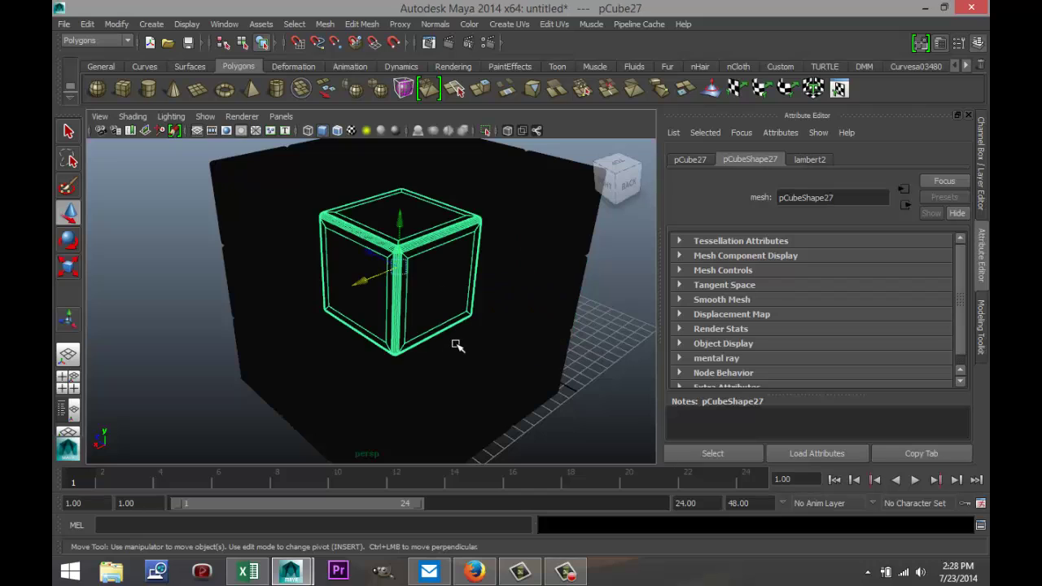
right_drag(440, 285, 446, 261)
click(439, 293)
click(440, 293)
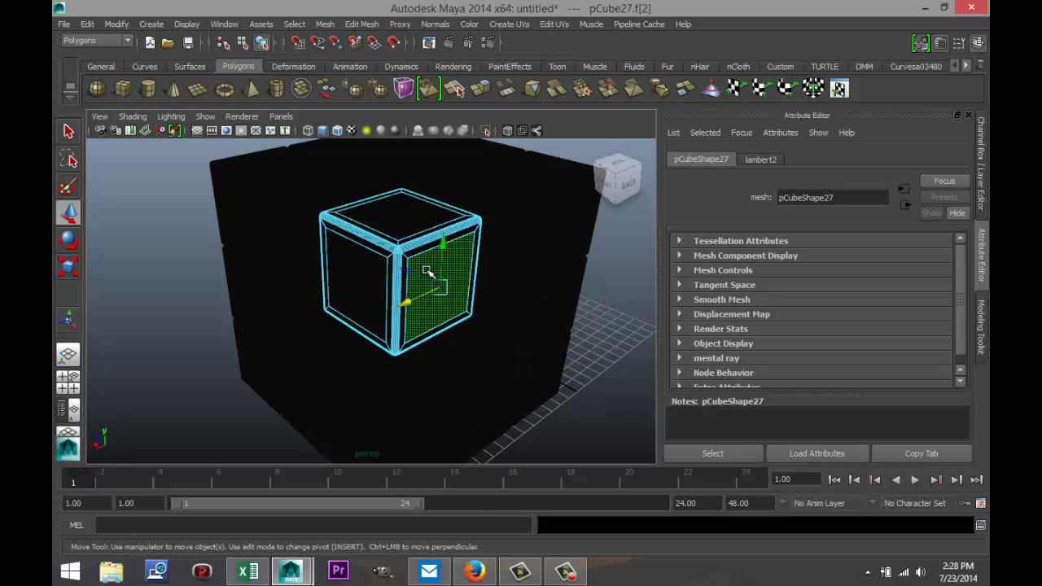
Assign the face a new Lambert material, lambert3, coloured red
right_click(429, 270)
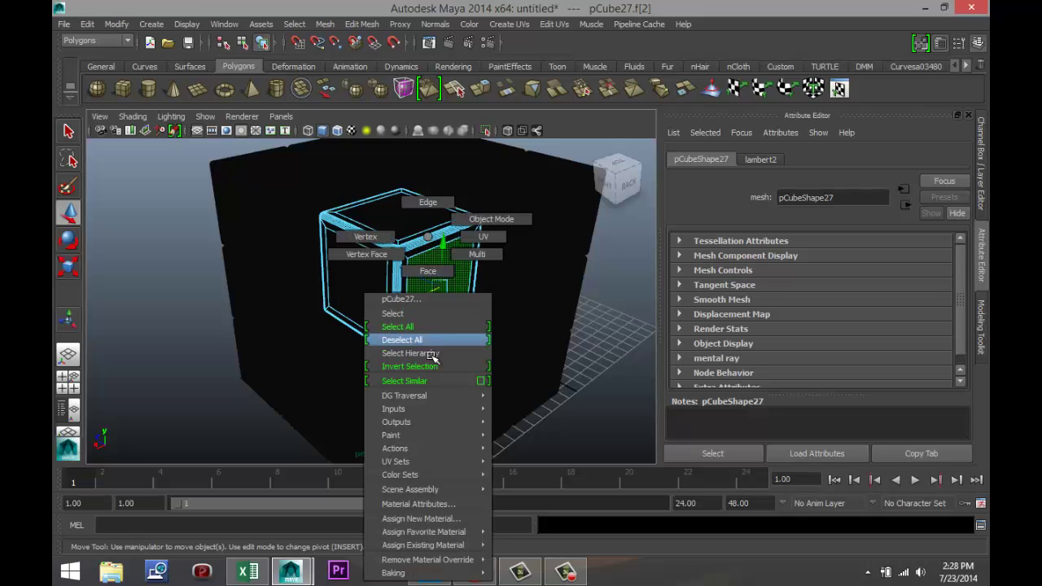
click(432, 519)
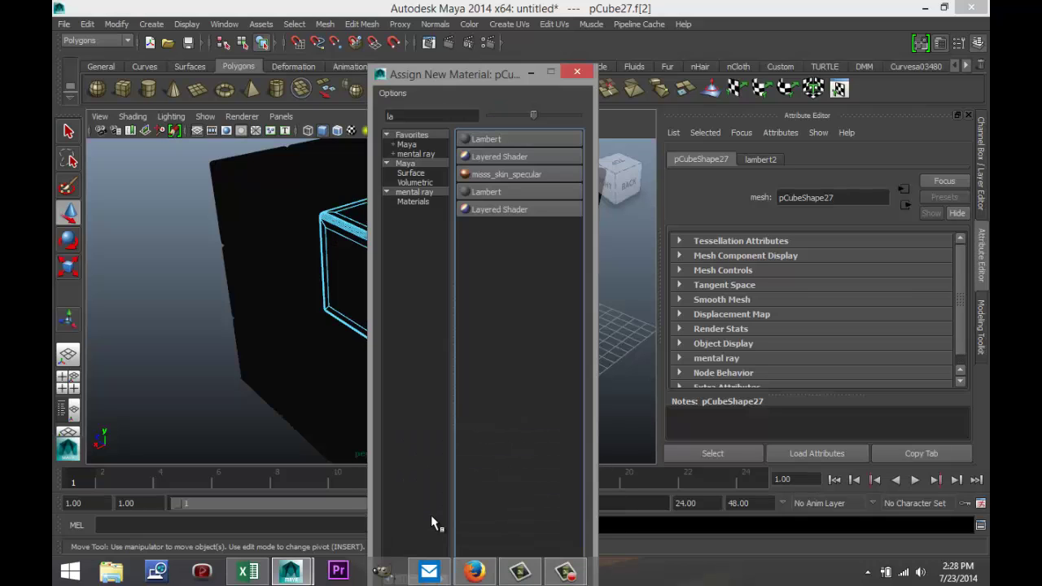
click(504, 138)
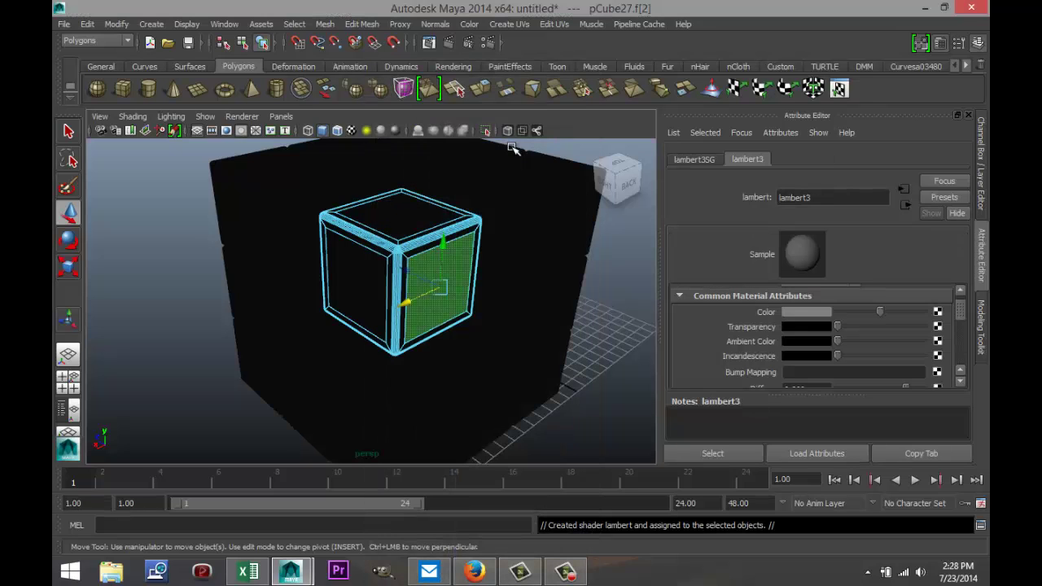
click(804, 313)
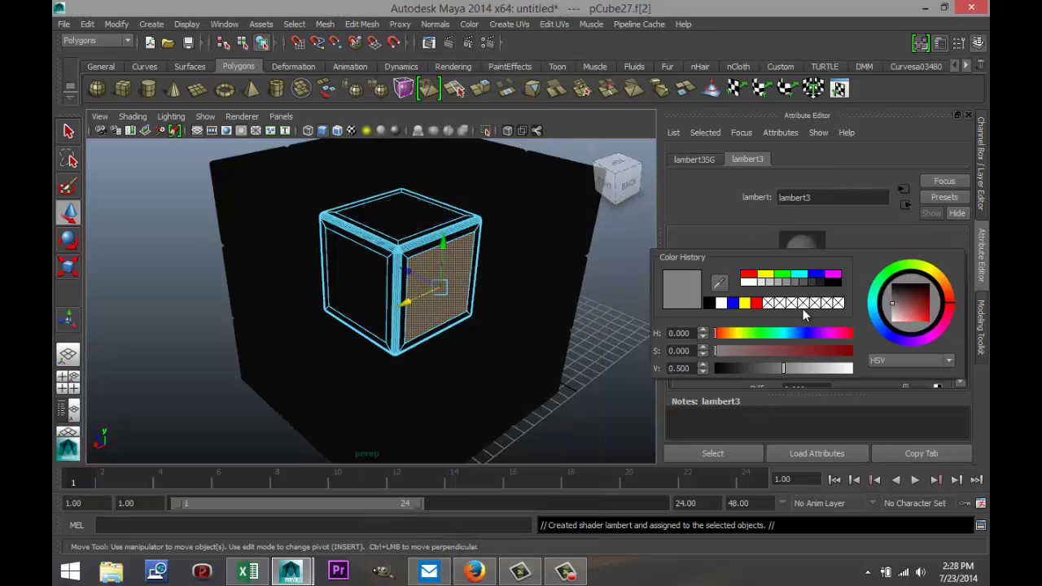
click(749, 276)
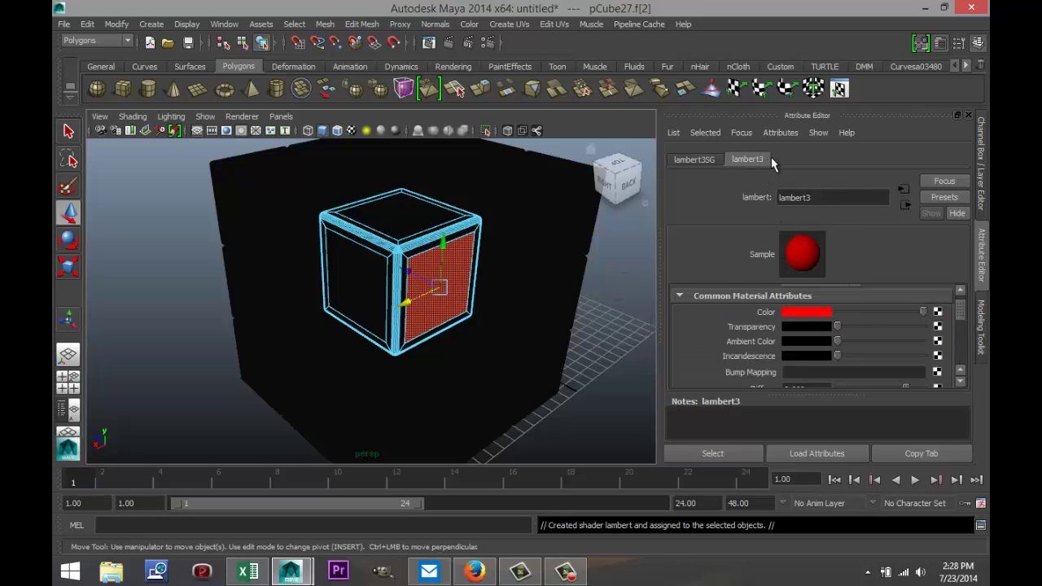
Give the side face of pCube18 the existing red lambert3 material, then deselect
click(522, 247)
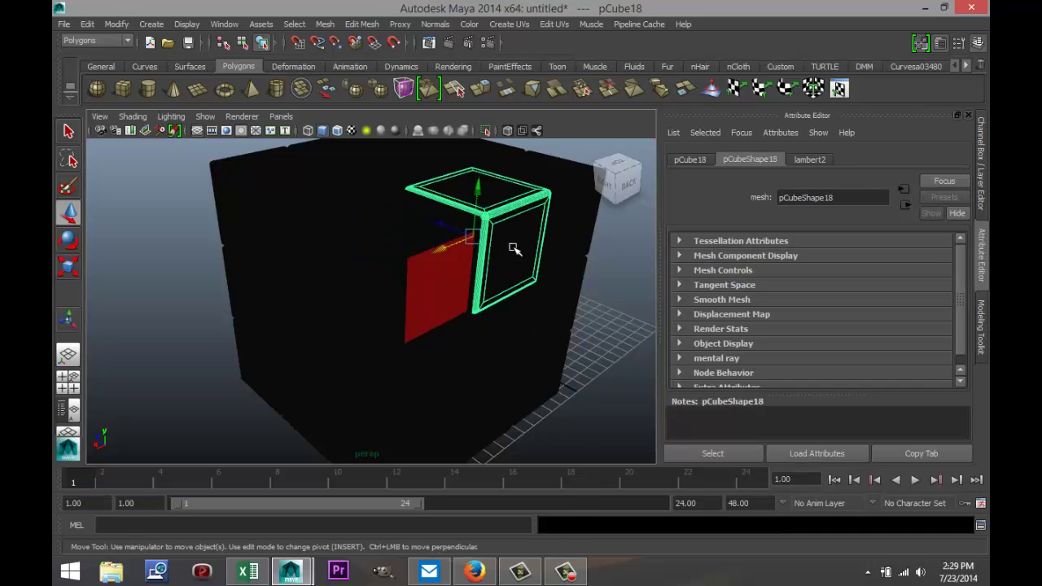
right_drag(513, 247, 509, 272)
click(524, 242)
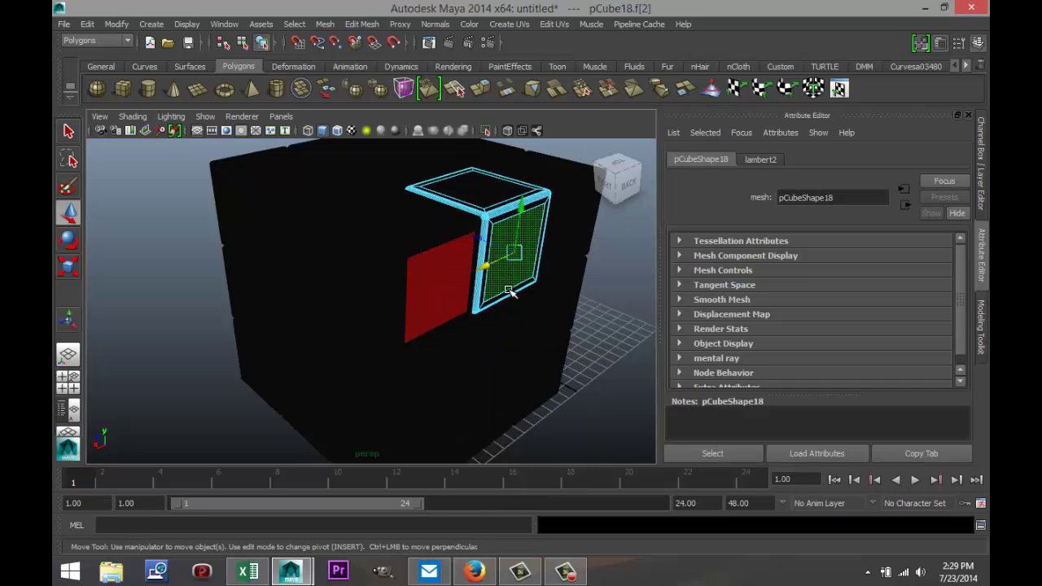
right_drag(510, 238, 607, 559)
click(600, 403)
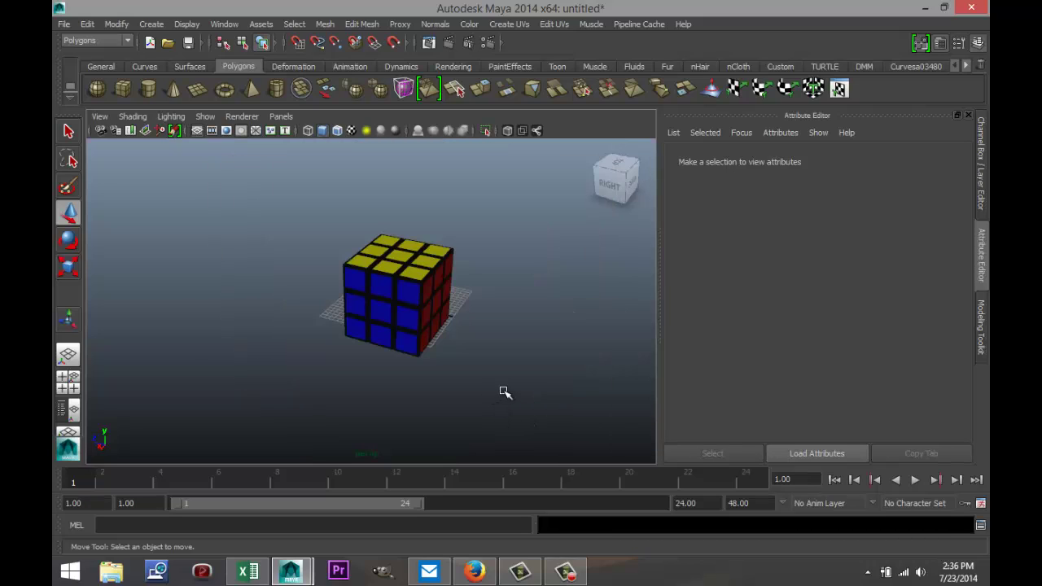
Draw a large polygon plane on the grid and slide it under the cube
mouse_move(504, 392)
alt+mouse_down()
mouse_move(472, 388)
mouse_move(489, 399)
alt+mouse_up()
scroll(489, 399, up, 5)
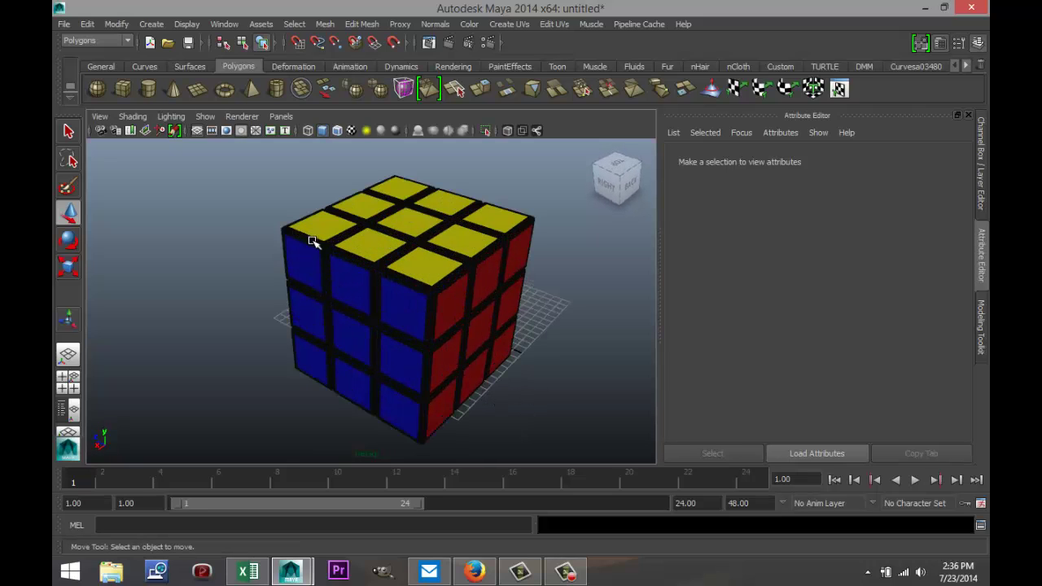
alt+middle_drag(552, 395, 524, 361)
alt+drag(524, 353, 538, 399)
scroll(538, 399, down, 2)
scroll(538, 399, down, 2)
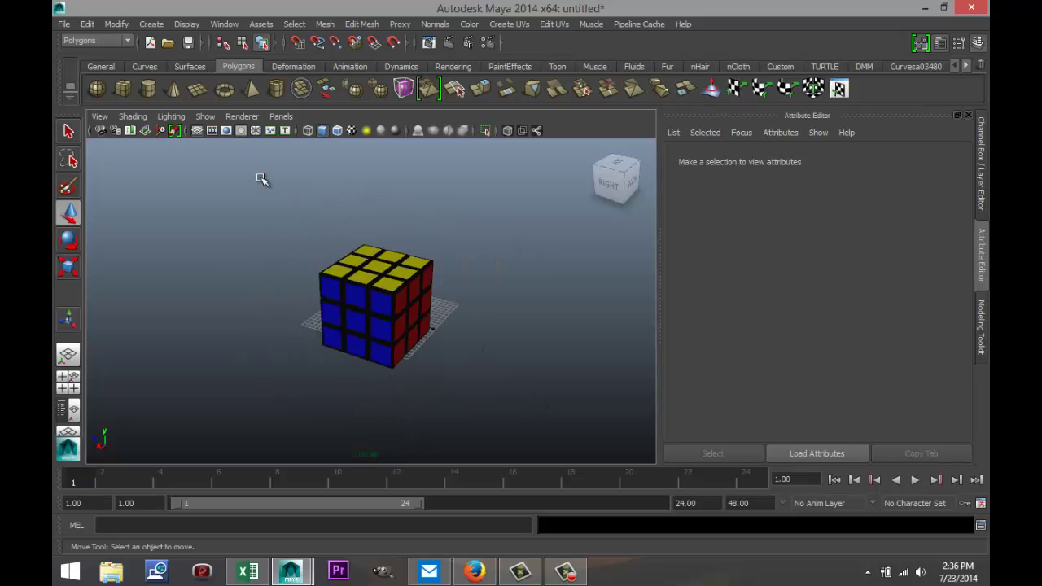
click(198, 92)
drag(152, 316, 804, 238)
drag(506, 288, 346, 276)
Assign the plane a new Lambert material, lambert6, coloured white
right_click(543, 276)
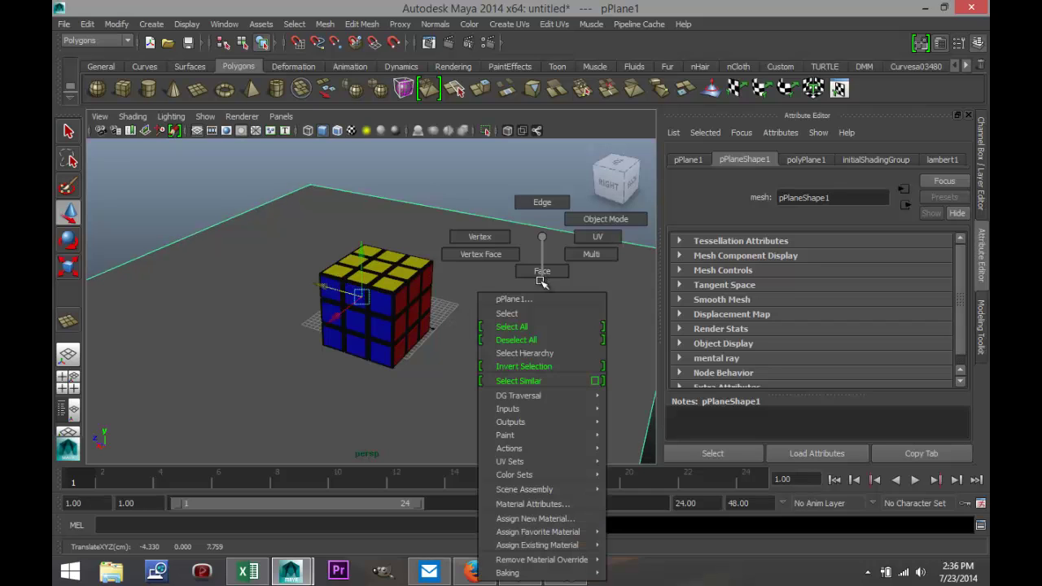
click(537, 520)
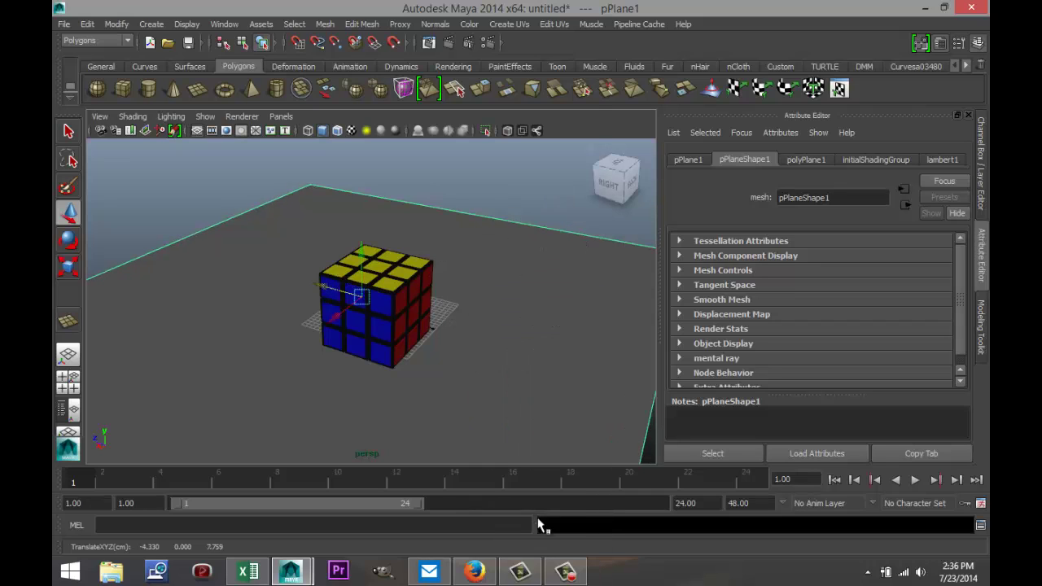
click(505, 145)
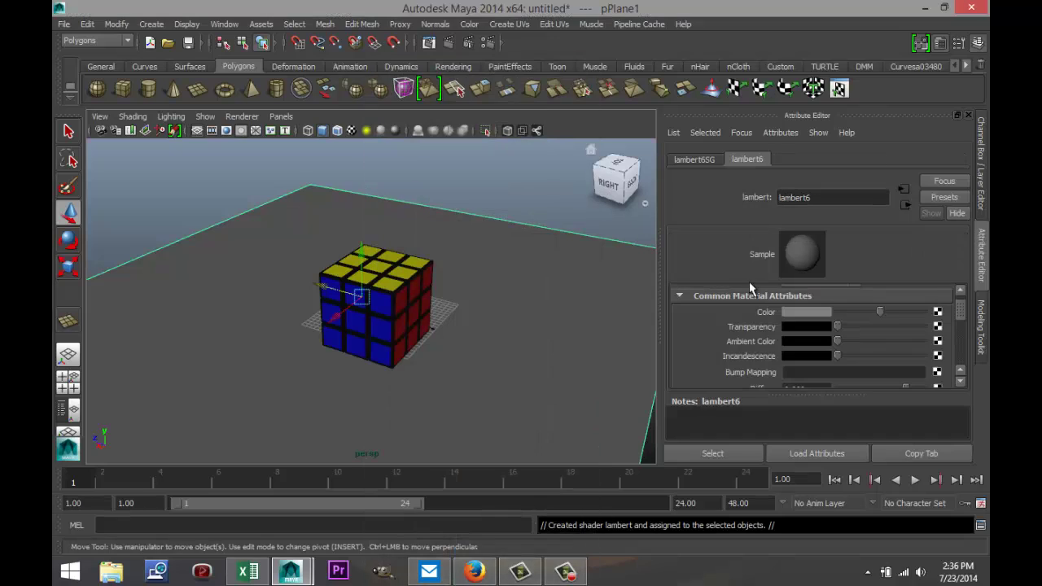
click(806, 313)
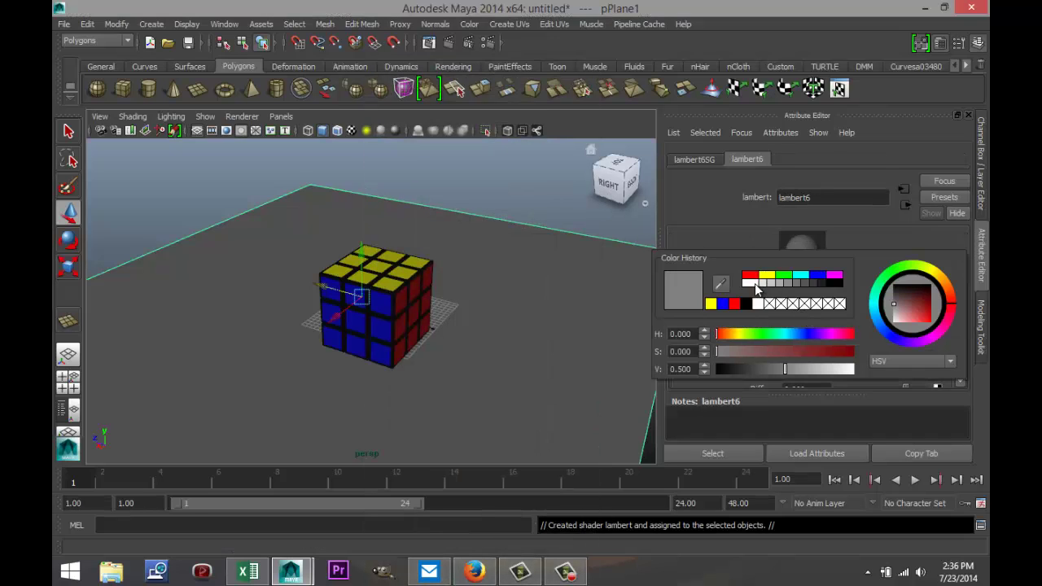
click(751, 283)
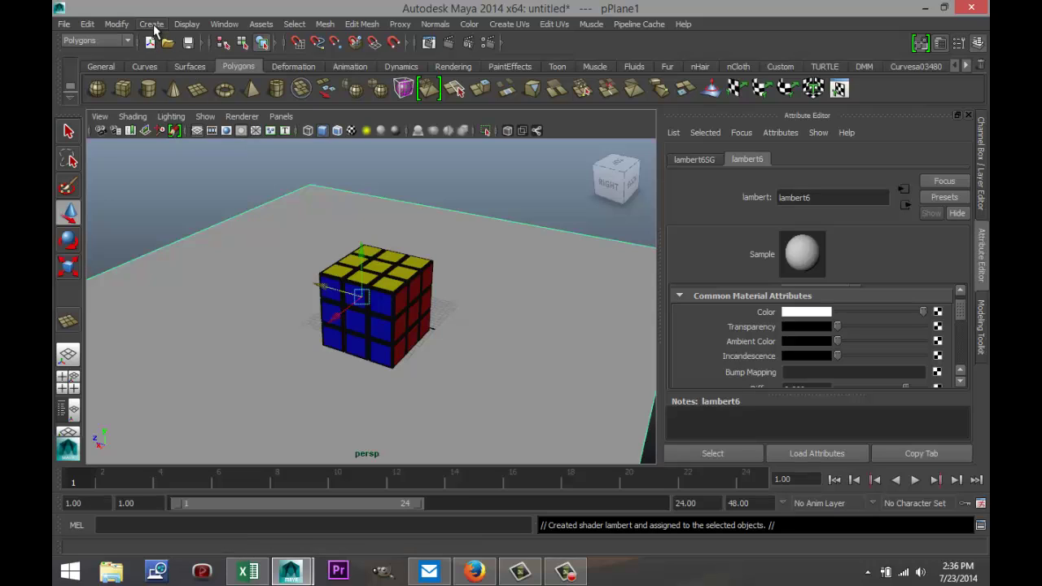
Add a point light and move it along X toward the camera in the top view
click(153, 25)
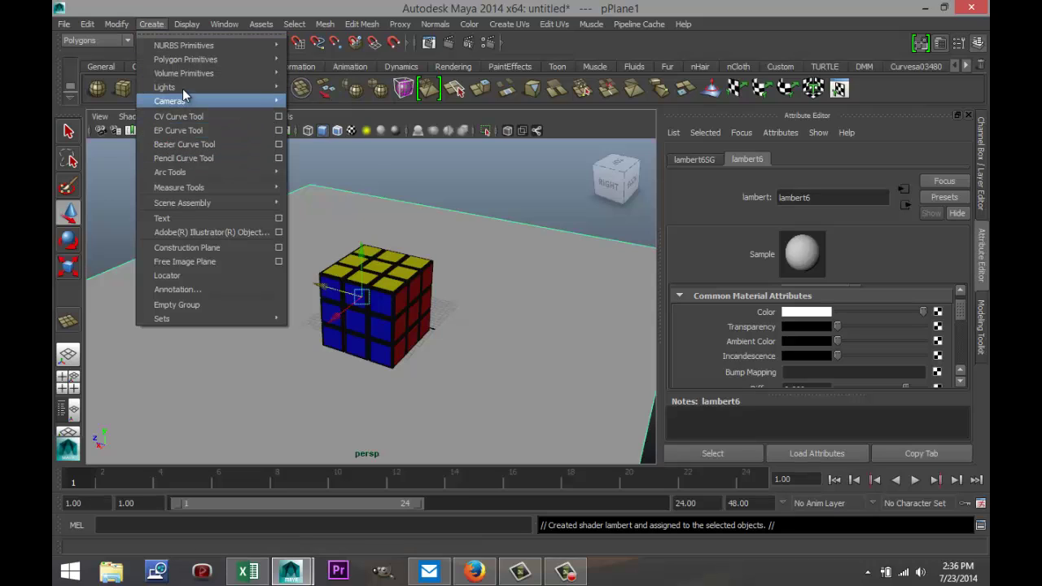
mouse_move(212, 87)
click(325, 121)
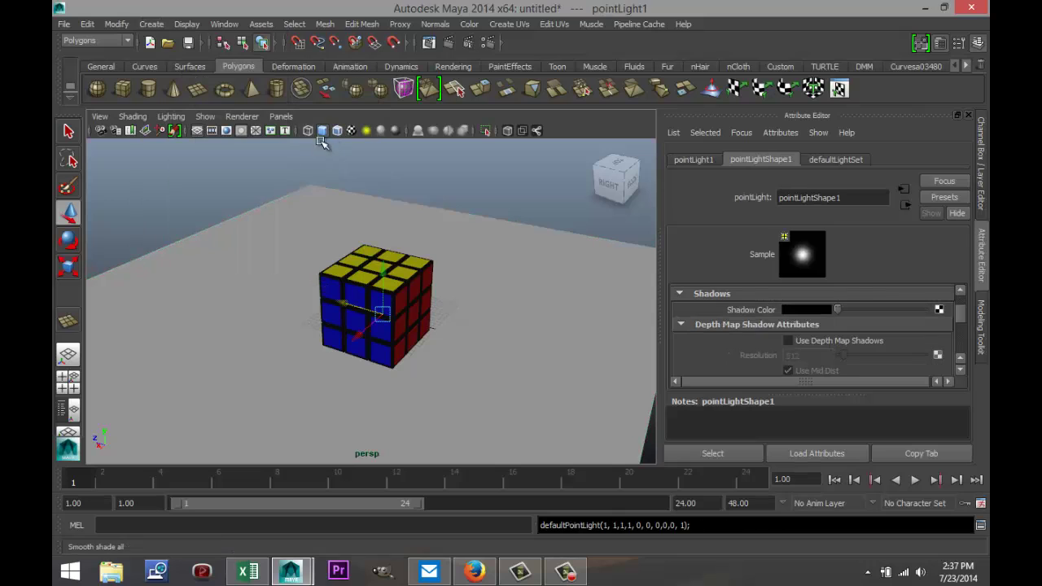
click(69, 379)
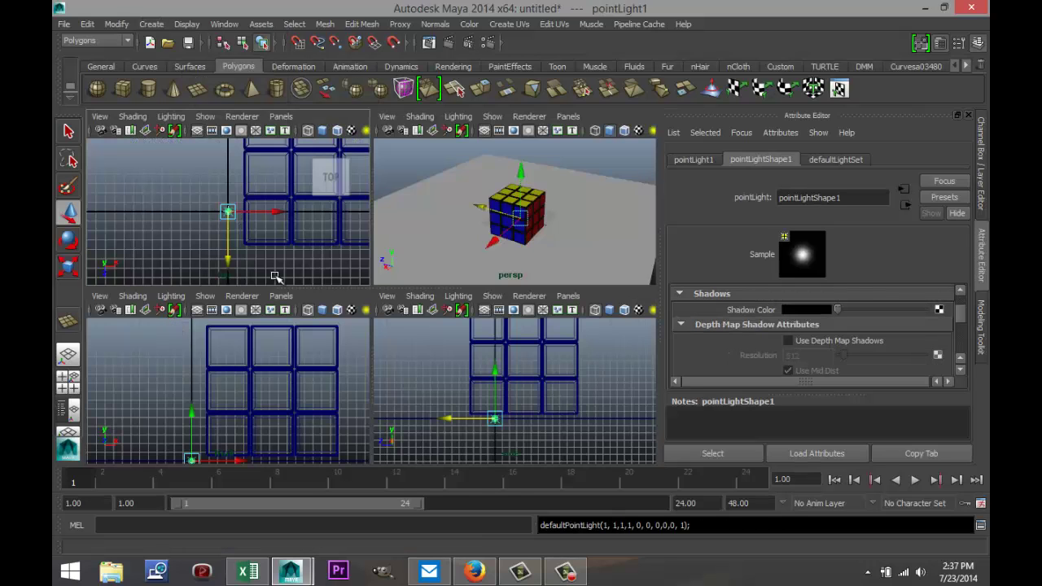
key(space)
scroll(315, 258, down, 5)
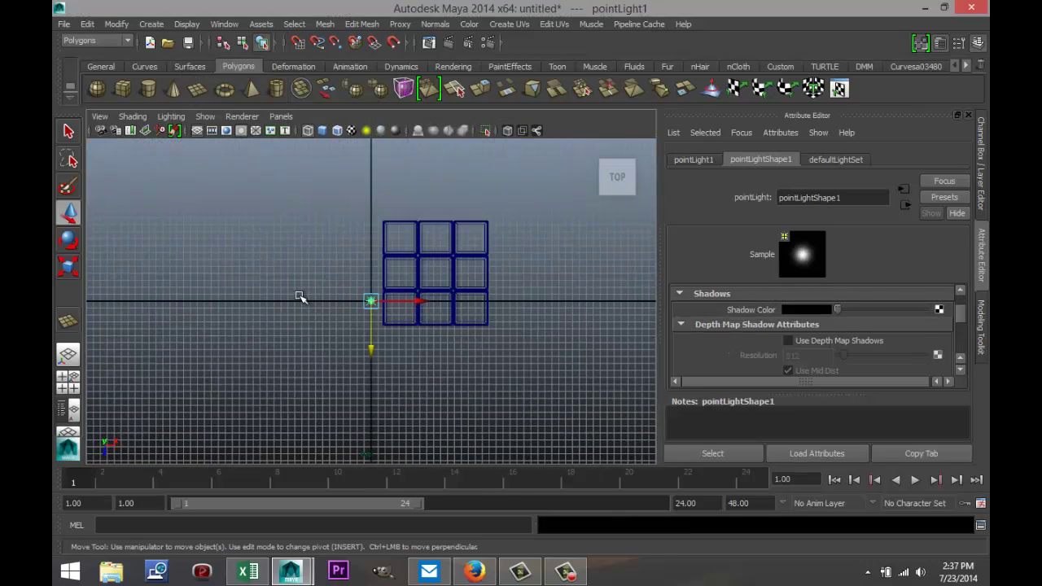
scroll(318, 281, up, 3)
click(68, 378)
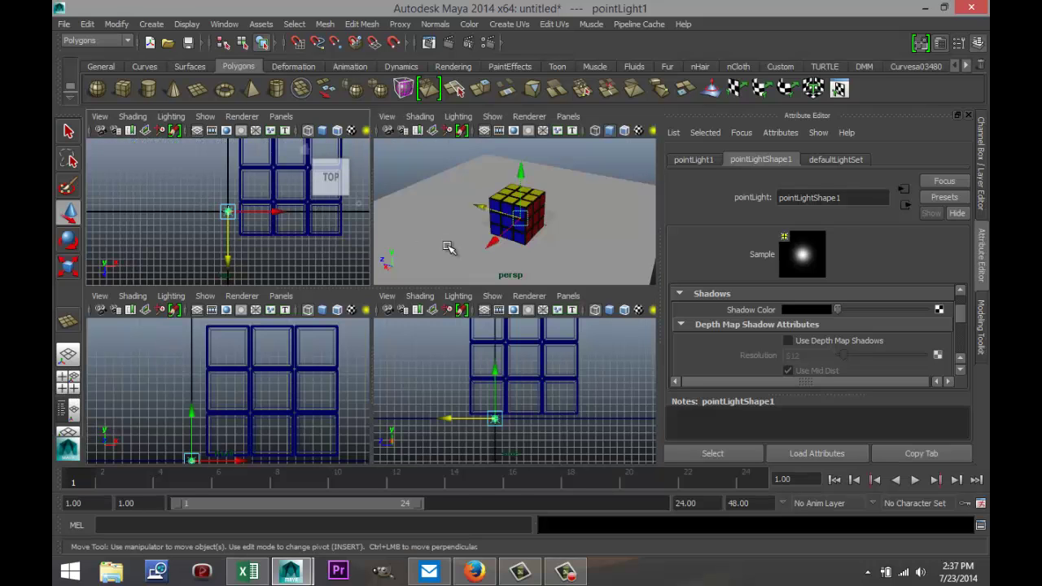
drag(494, 243, 438, 305)
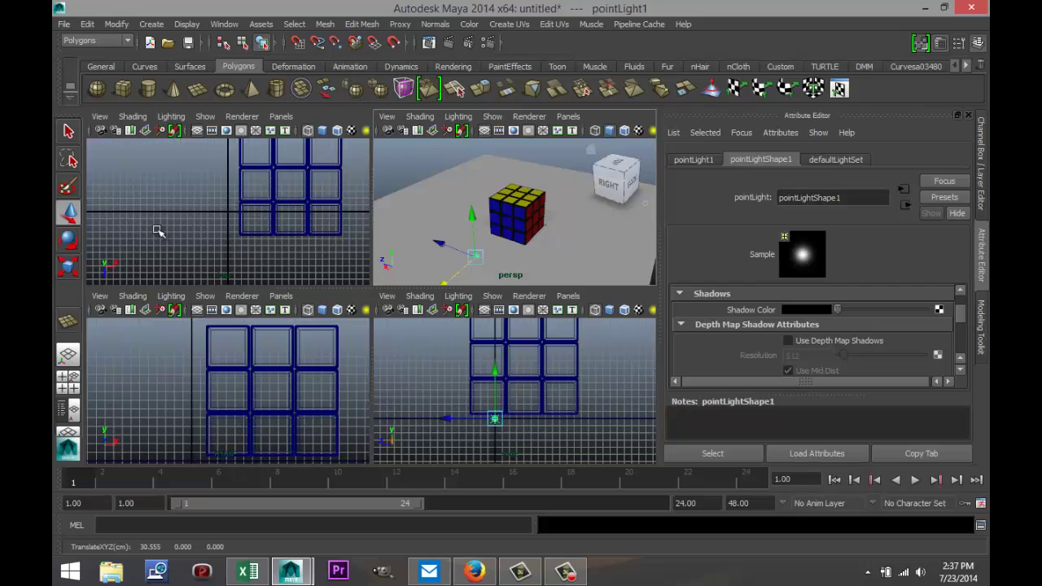
Duplicate the point light and move the copy down along Z and left along X
key(space)
scroll(160, 235, down, 6)
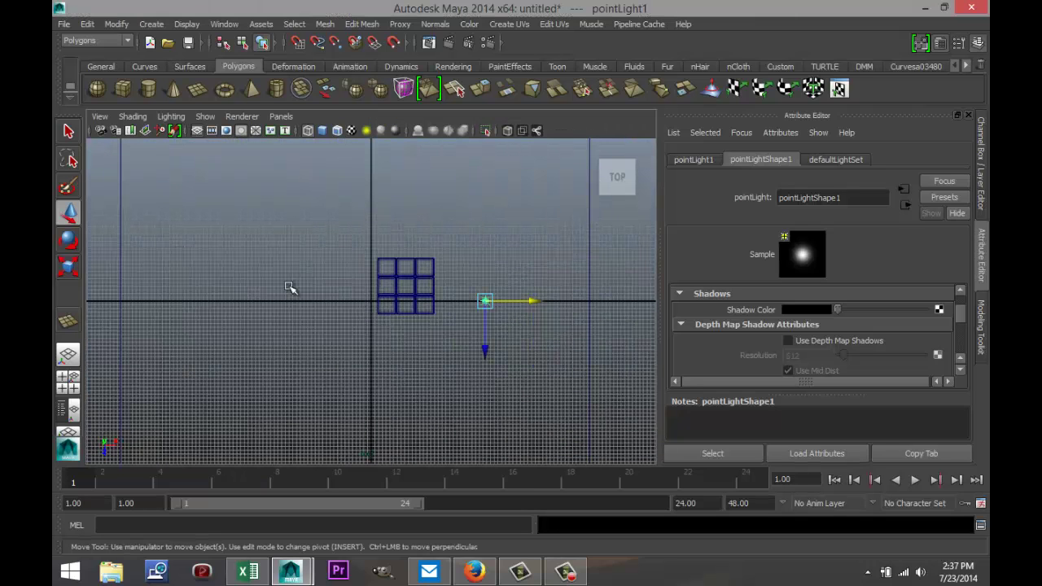
key(ctrl+d)
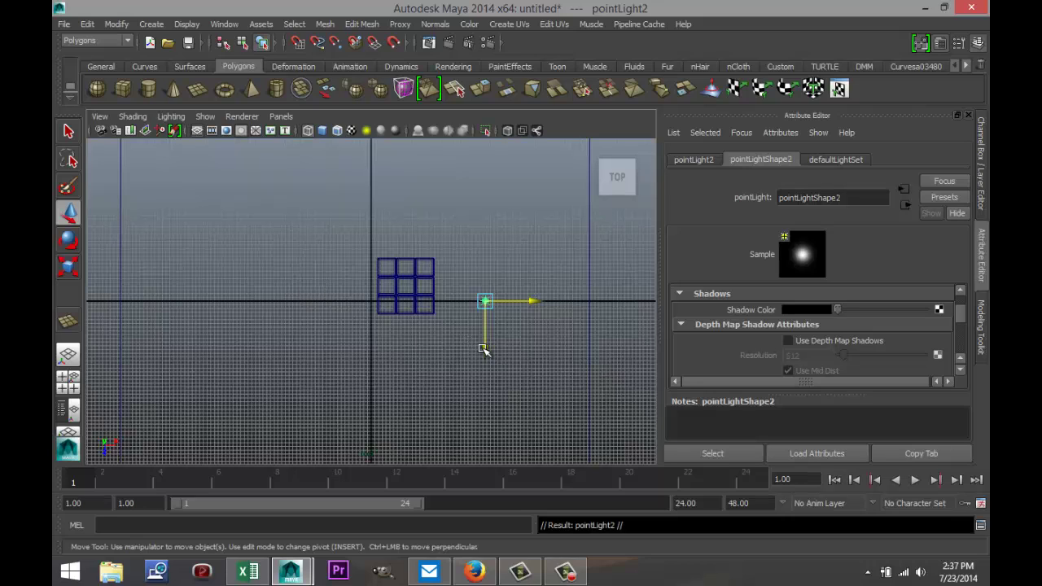
drag(484, 348, 486, 434)
drag(531, 388, 461, 387)
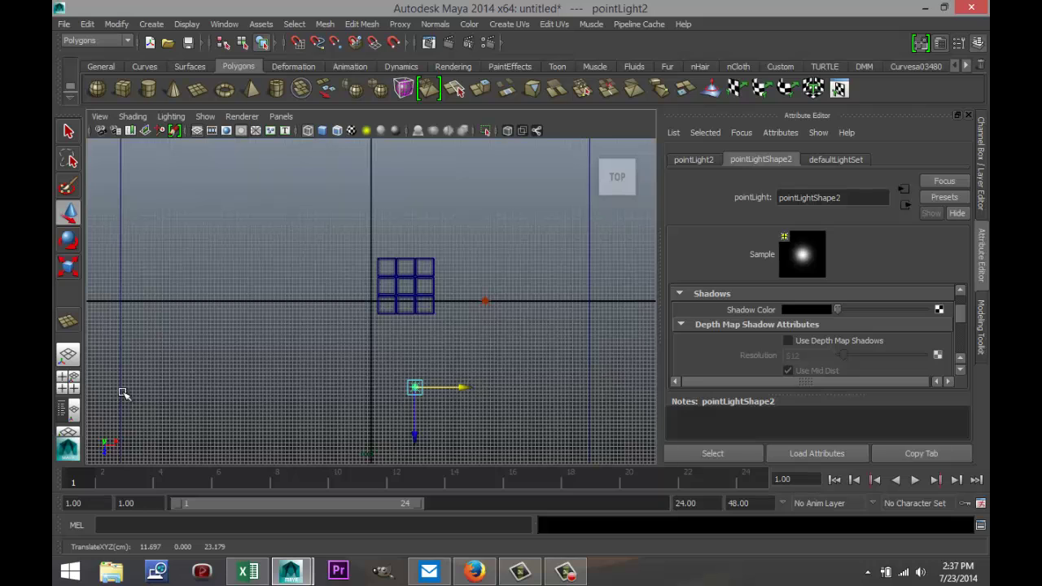
In perspective, raise the first point light and move it to the cube's right side
click(67, 379)
key(space)
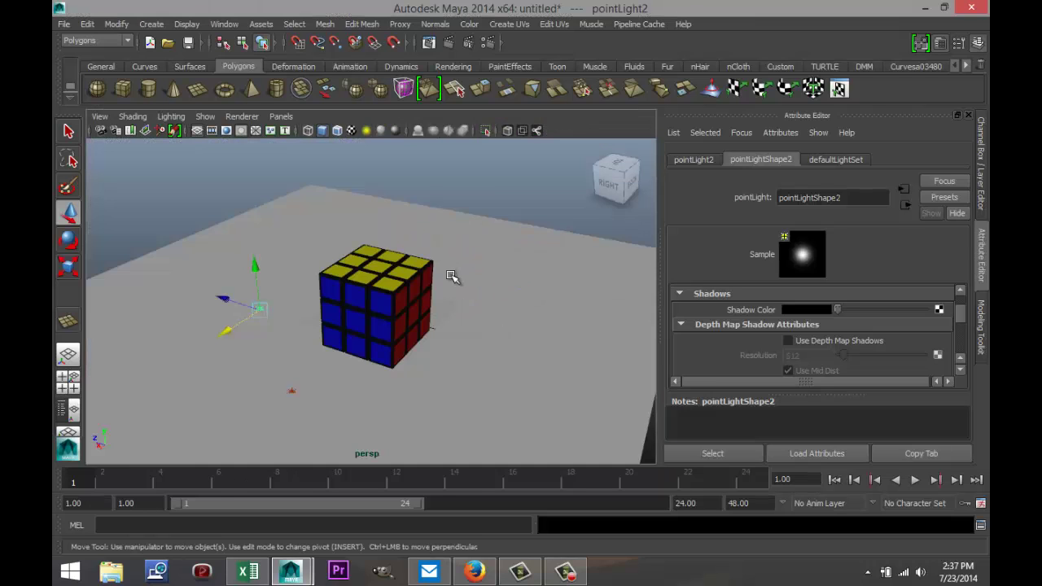
scroll(450, 277, down, 5)
scroll(395, 344, up, 3)
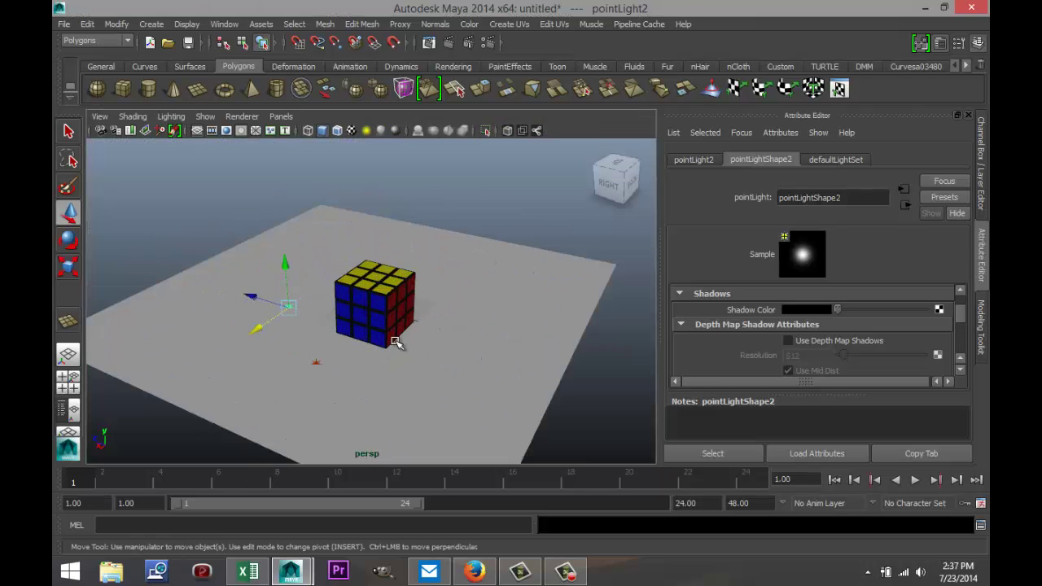
click(317, 364)
click(288, 306)
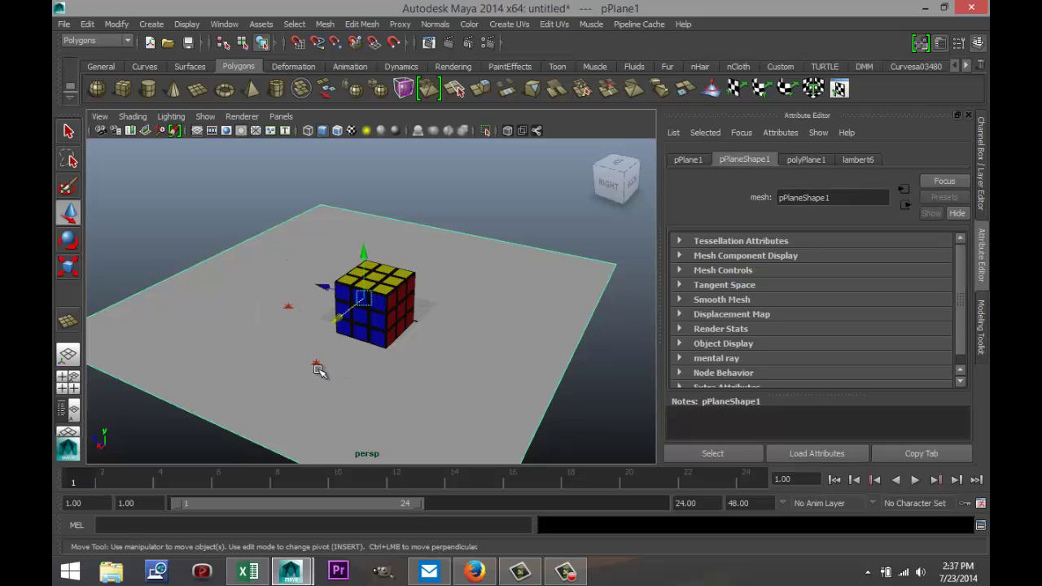
click(316, 362)
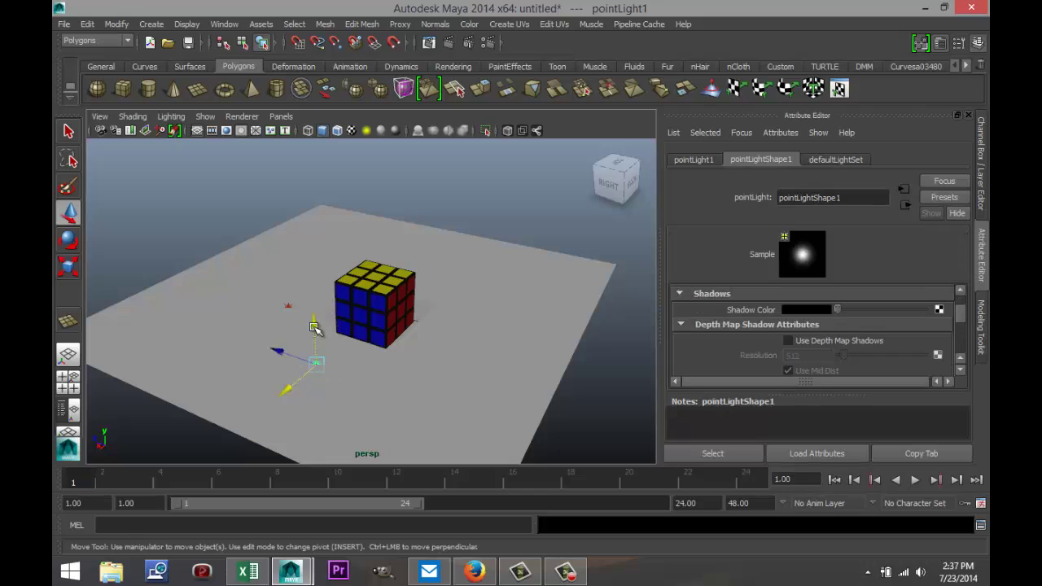
drag(318, 318, 326, 202)
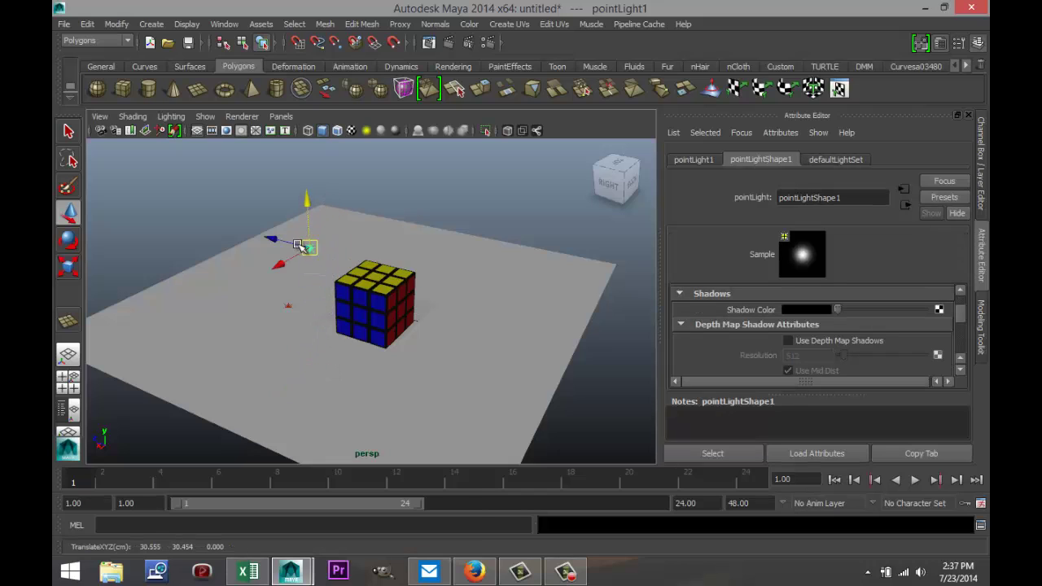
drag(277, 237, 414, 314)
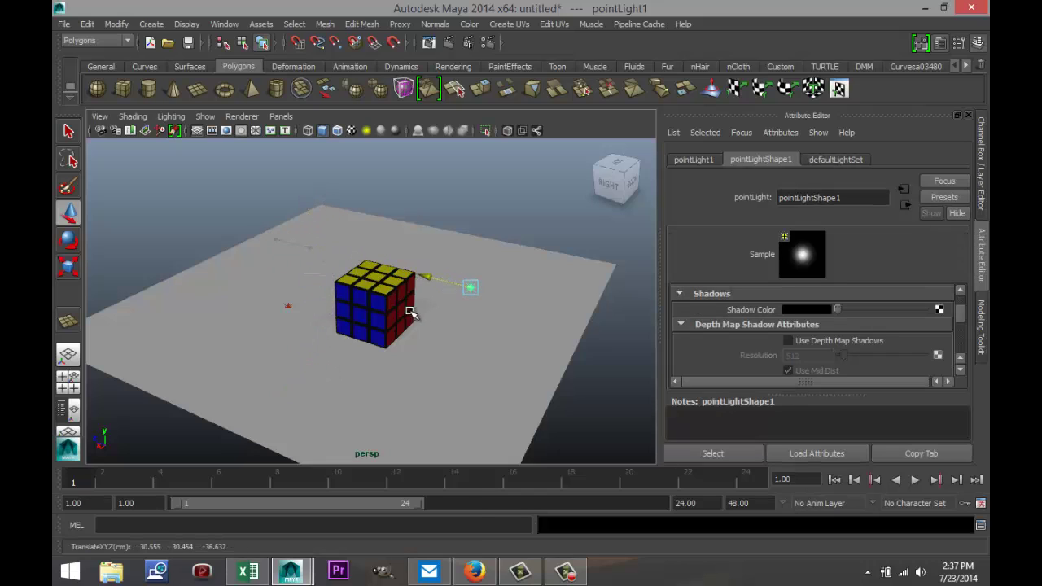
Raise the second point light and shift it to the left
click(291, 306)
ctrl+click(287, 308)
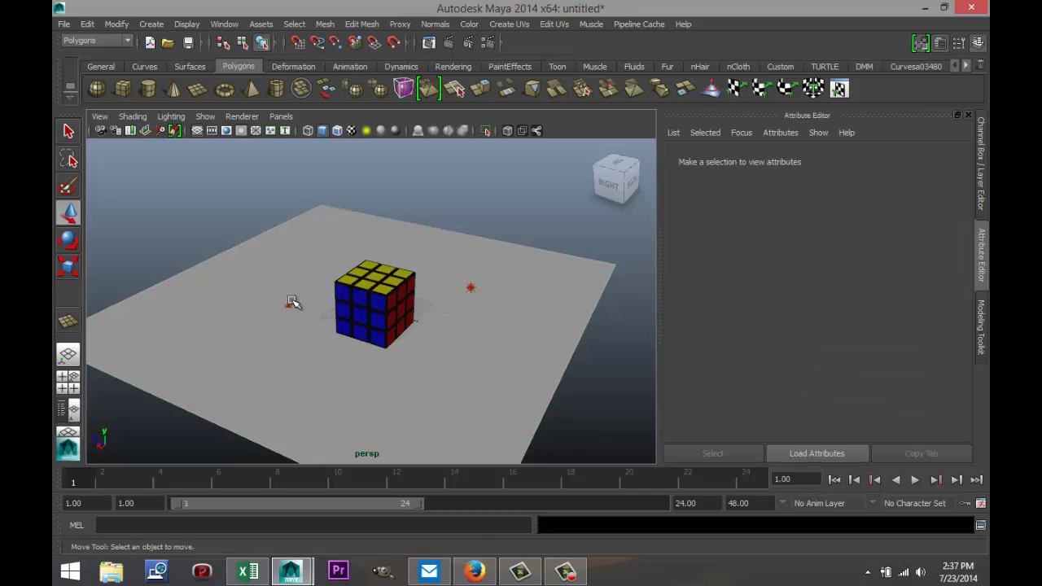
click(287, 306)
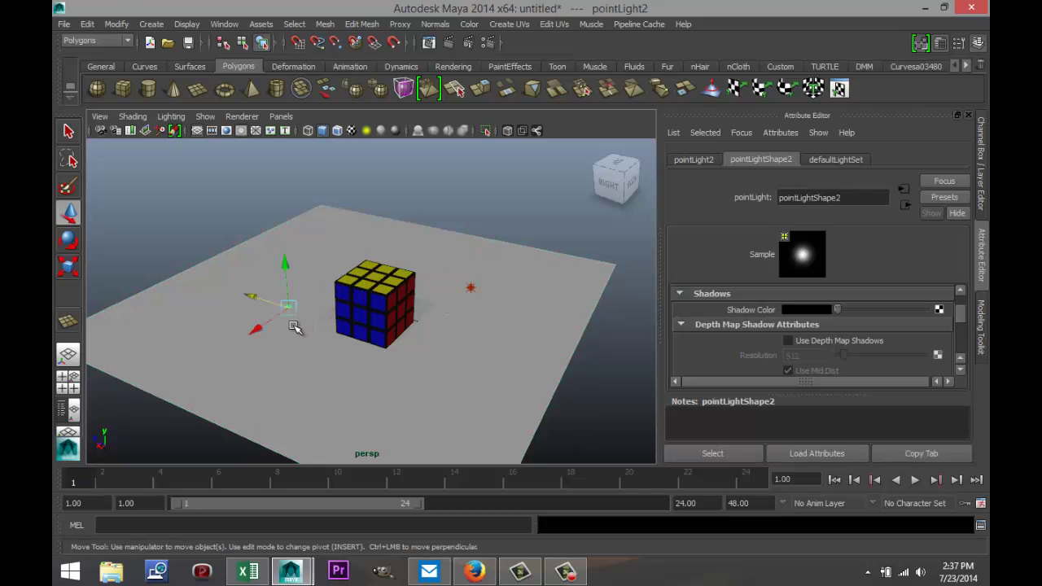
click(287, 260)
drag(287, 261, 265, 350)
mouse_move(405, 333)
alt+mouse_down()
mouse_move(424, 380)
mouse_move(413, 342)
mouse_move(400, 337)
alt+mouse_up()
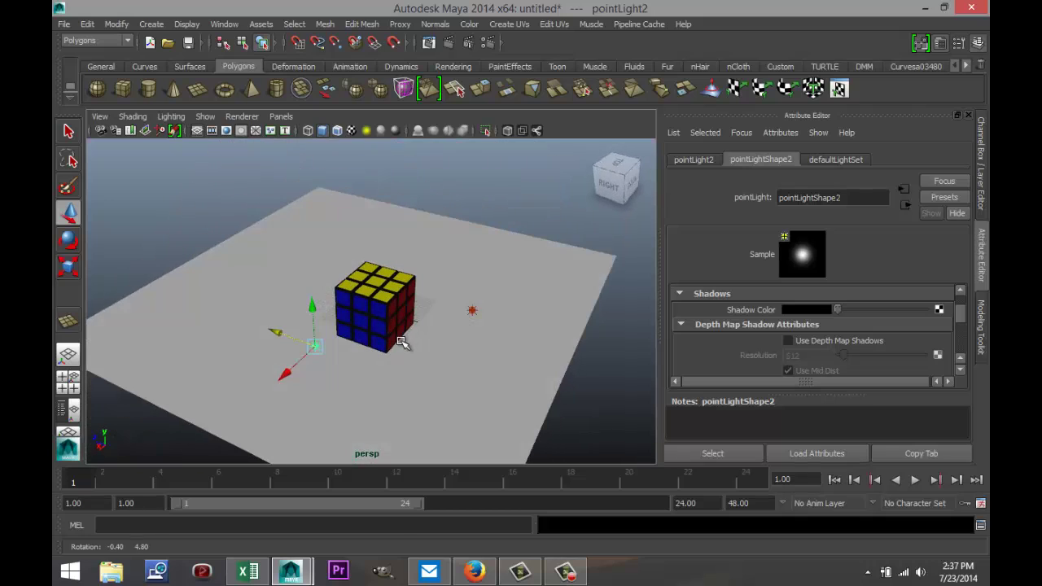
Turn on Use Depth Map Shadows for pointLight1 at resolution 512
click(474, 313)
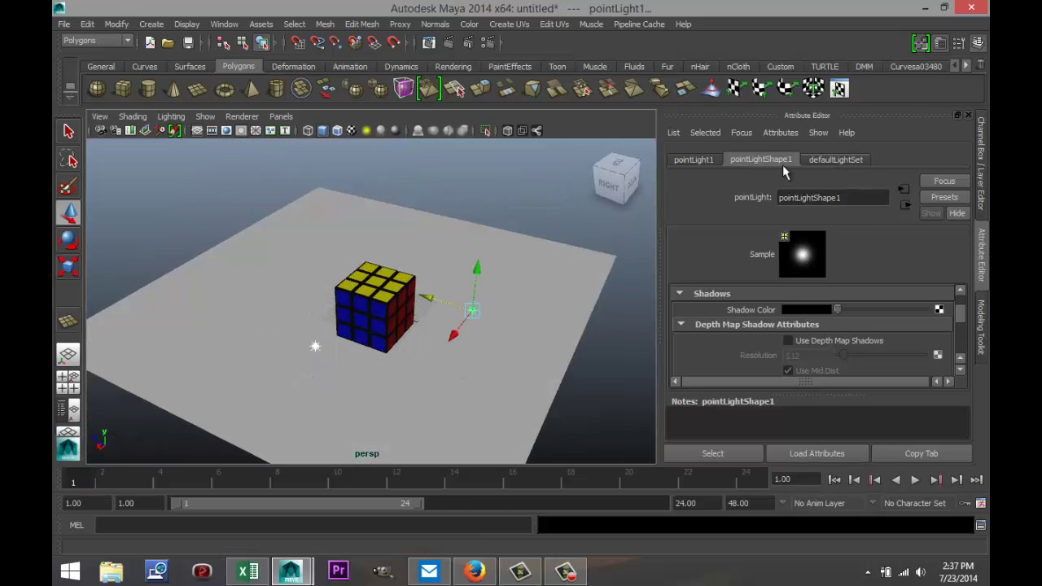
click(787, 342)
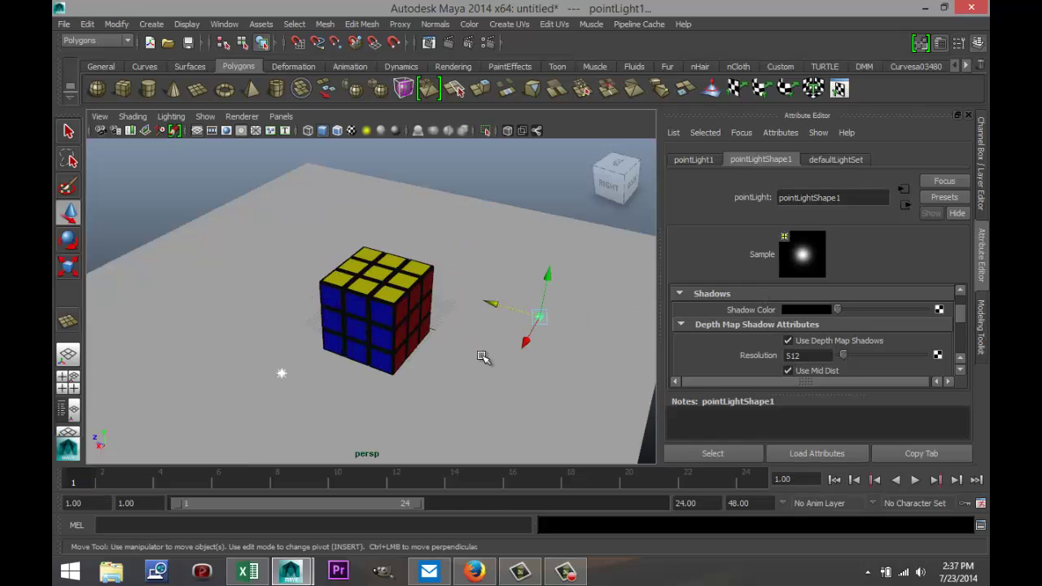
scroll(484, 356, up, 5)
scroll(479, 342, down, 2)
mouse_move(478, 342)
alt+middle_down()
mouse_move(470, 333)
mouse_move(477, 342)
alt+middle_up()
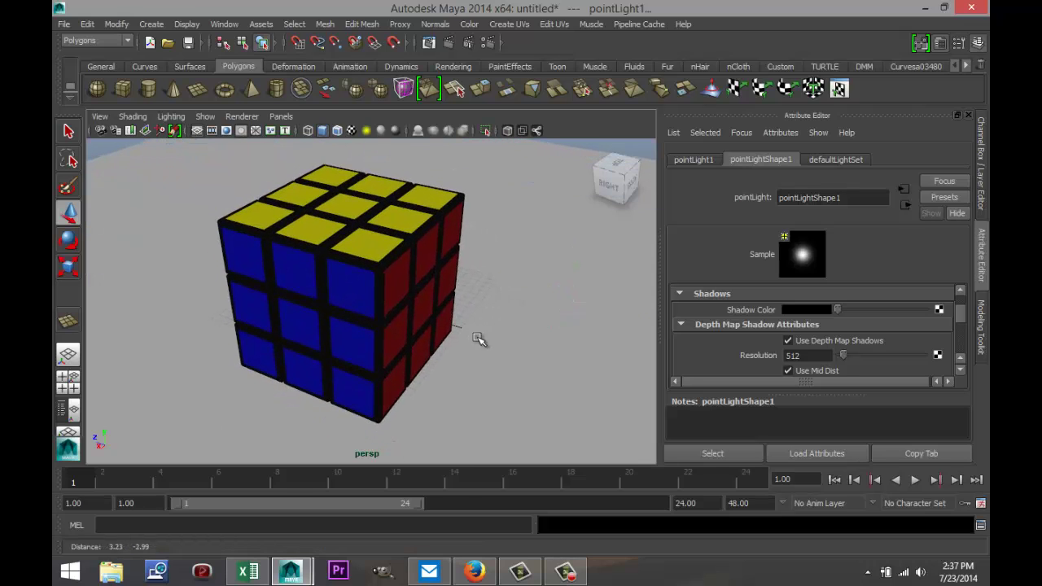
Frame the ground plane and try scaling it up, then undo the scale
click(570, 303)
key(f)
key(r)
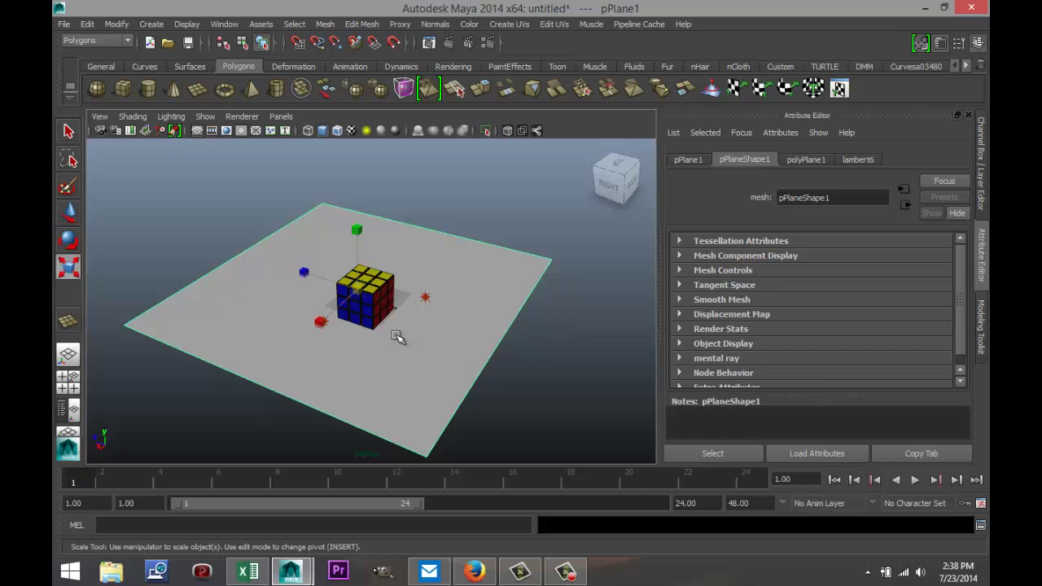
drag(364, 295, 554, 317)
key(ctrl+z)
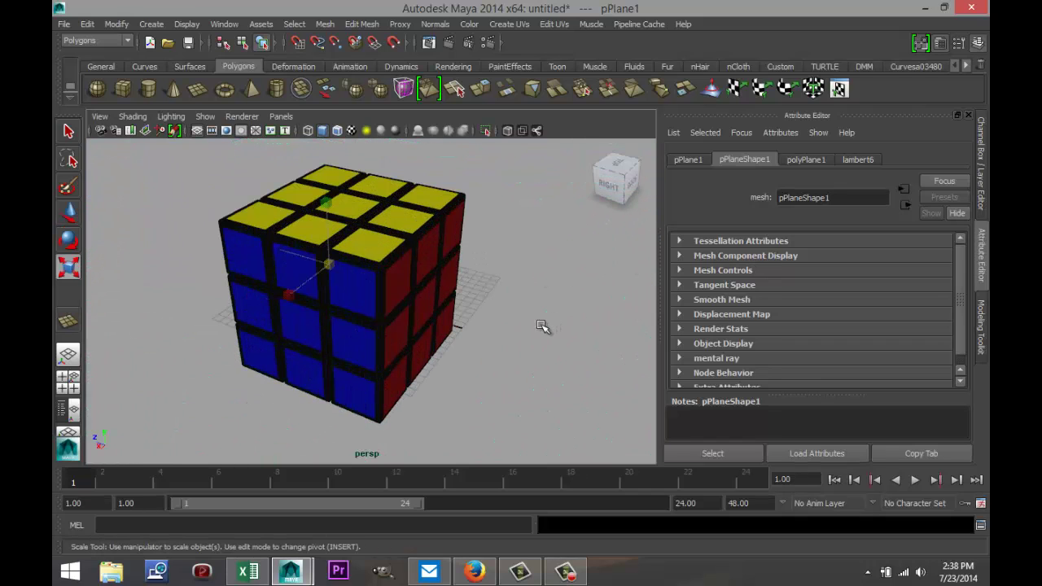
In the side view, select the nine cubes and lower them slightly on Y
click(70, 389)
key(space)
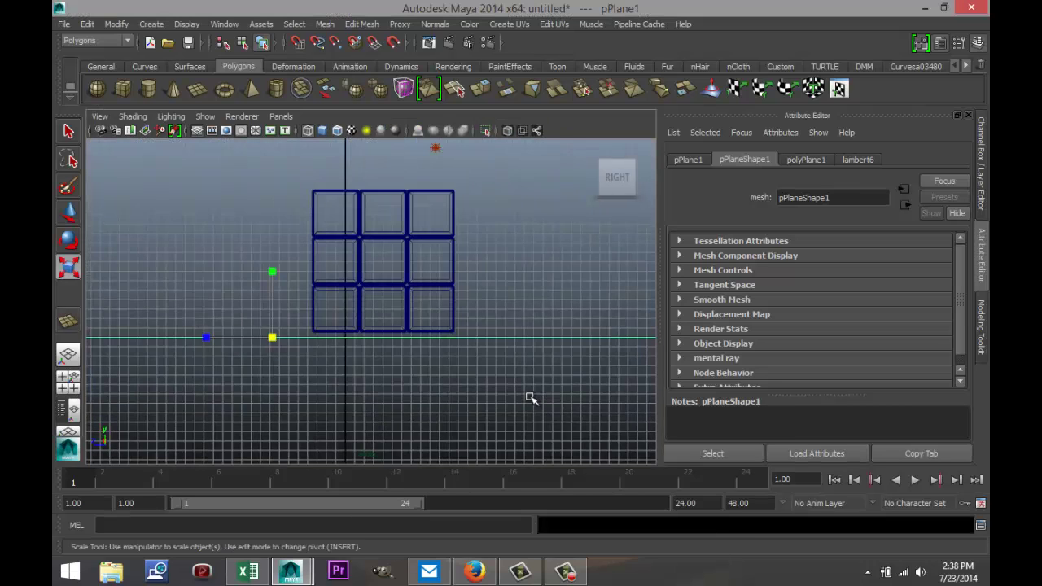
scroll(530, 398, down, 1)
drag(269, 180, 488, 311)
key(w)
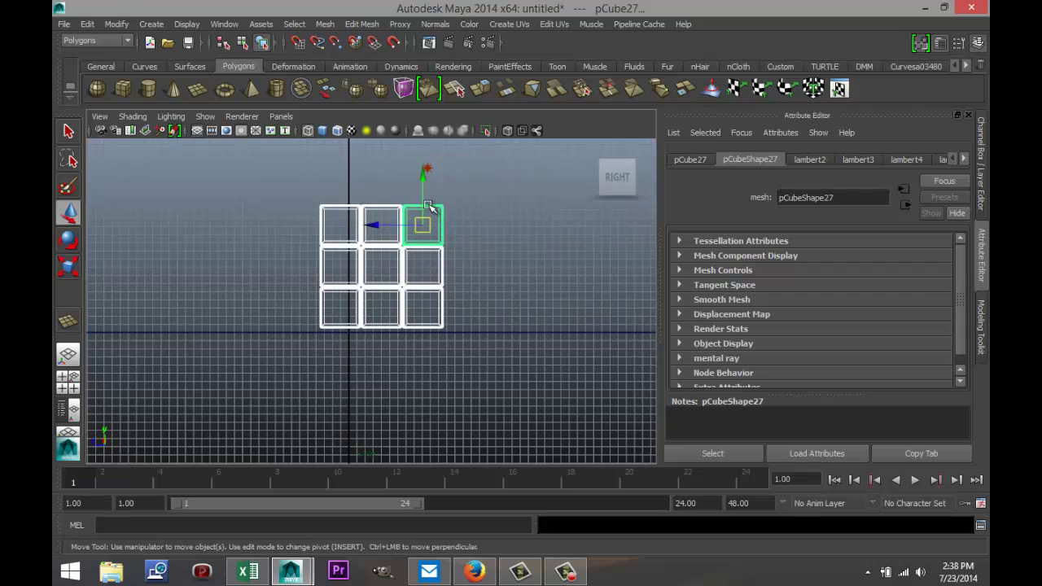
drag(425, 178, 426, 186)
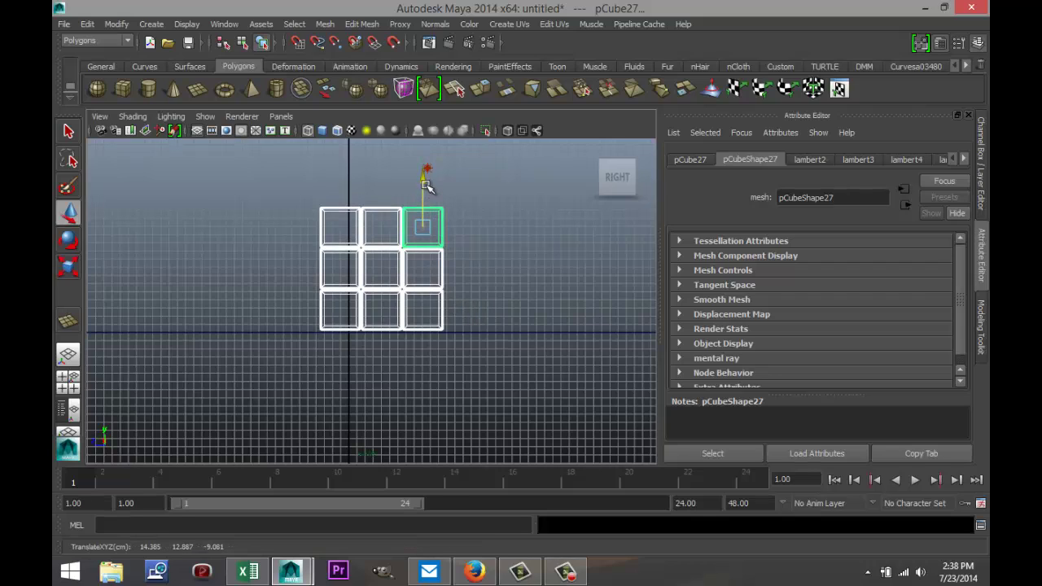
Return to the perspective view and open the Render Settings window
click(72, 386)
key(space)
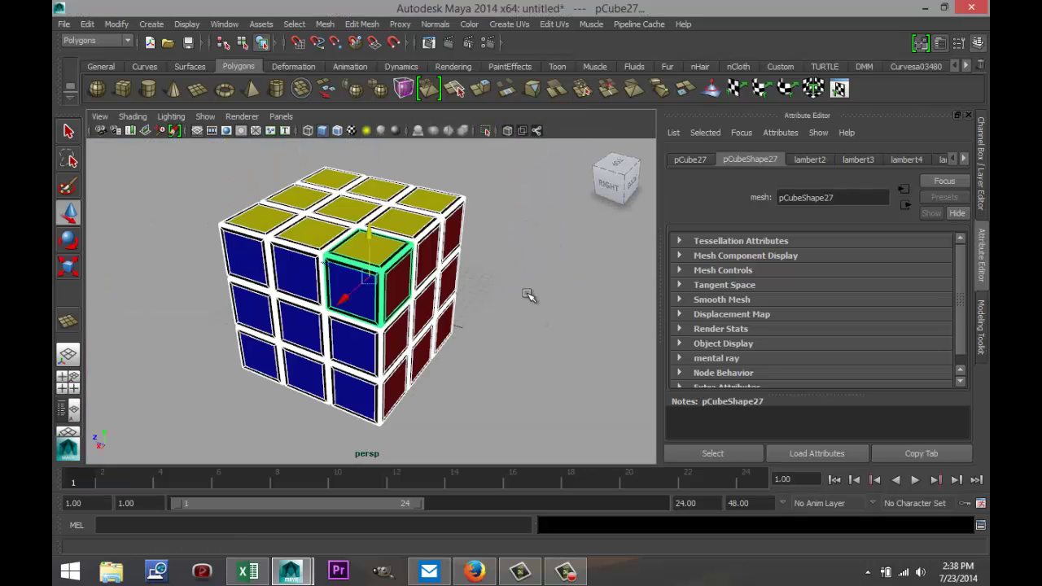
click(486, 42)
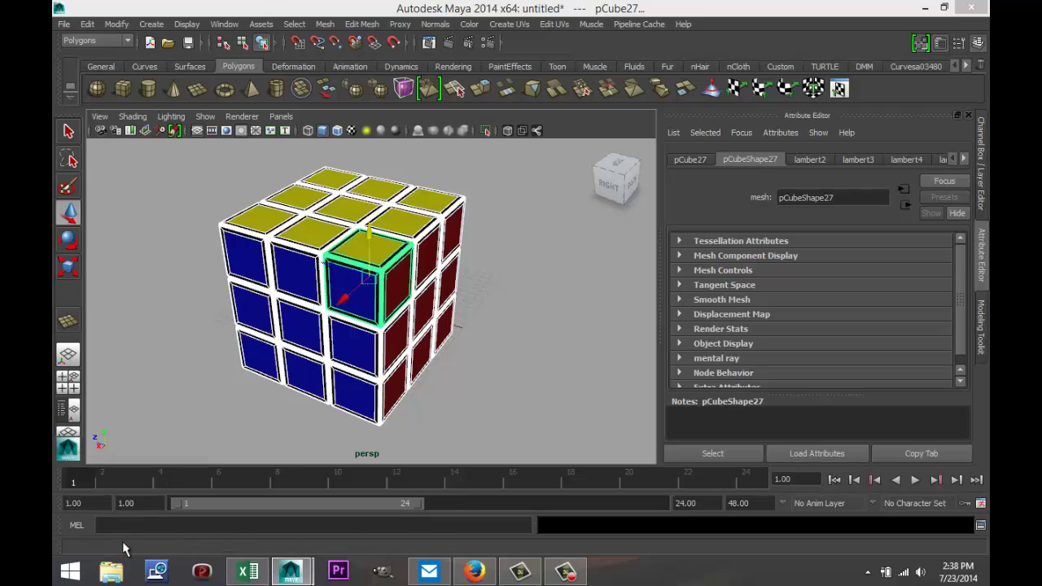
Set the renderer to mental ray and raise sampling Quality from 0.25 to 1.25
click(121, 545)
click(188, 62)
click(165, 109)
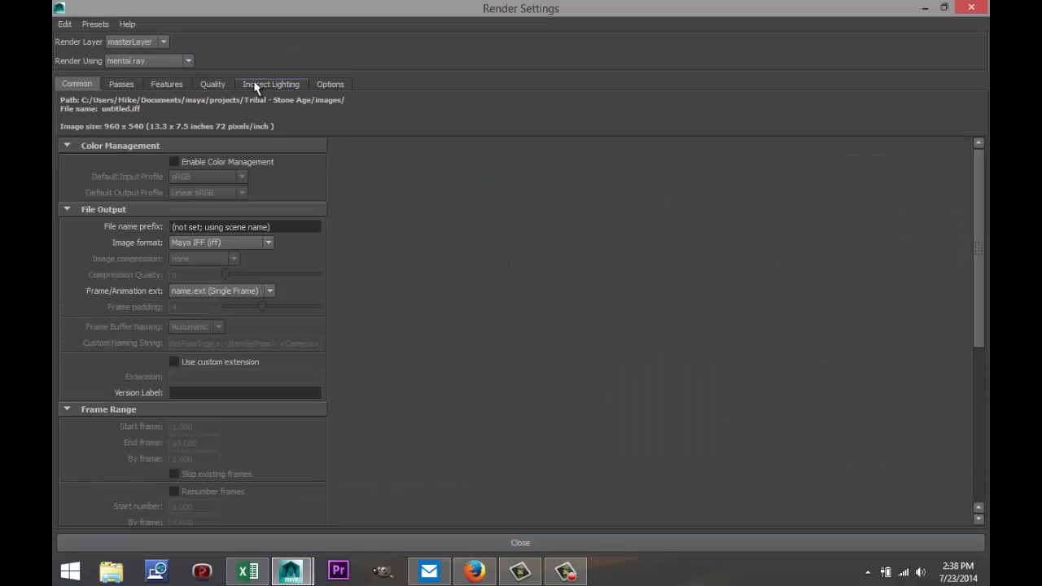
click(213, 83)
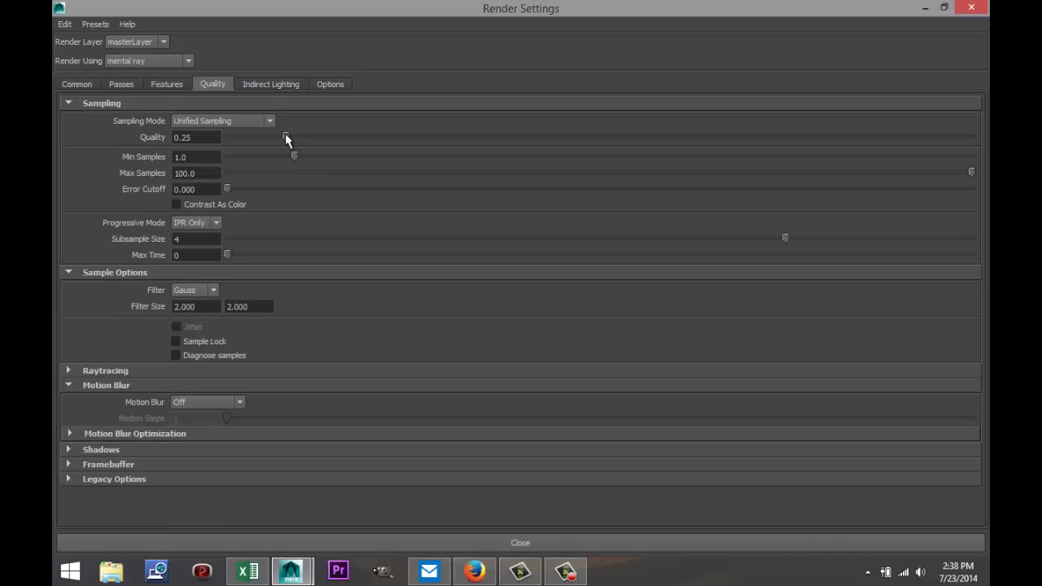
drag(285, 136, 677, 137)
Keep persp as the render camera, set the image size to HD 1080, and minimise
click(74, 84)
scroll(368, 334, down, 5)
scroll(368, 334, down, 1)
click(269, 319)
click(270, 323)
scroll(272, 342, up, 1)
click(273, 304)
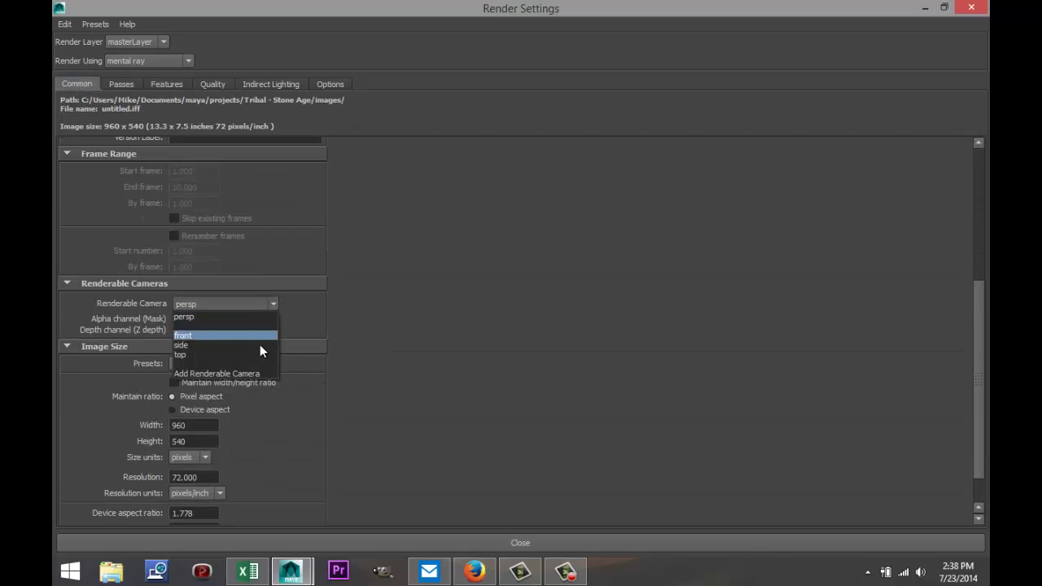
click(419, 342)
click(269, 364)
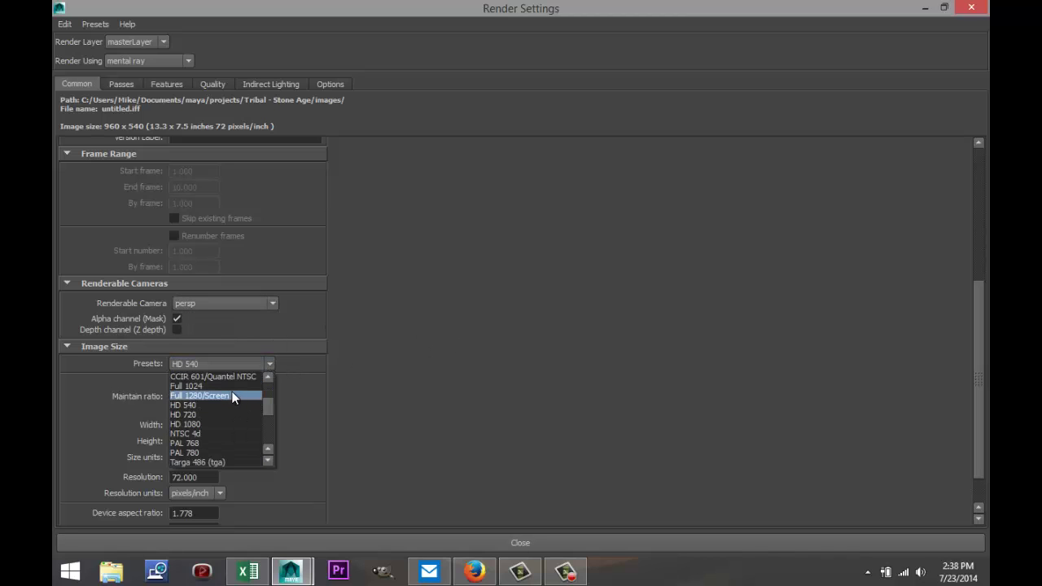
click(268, 377)
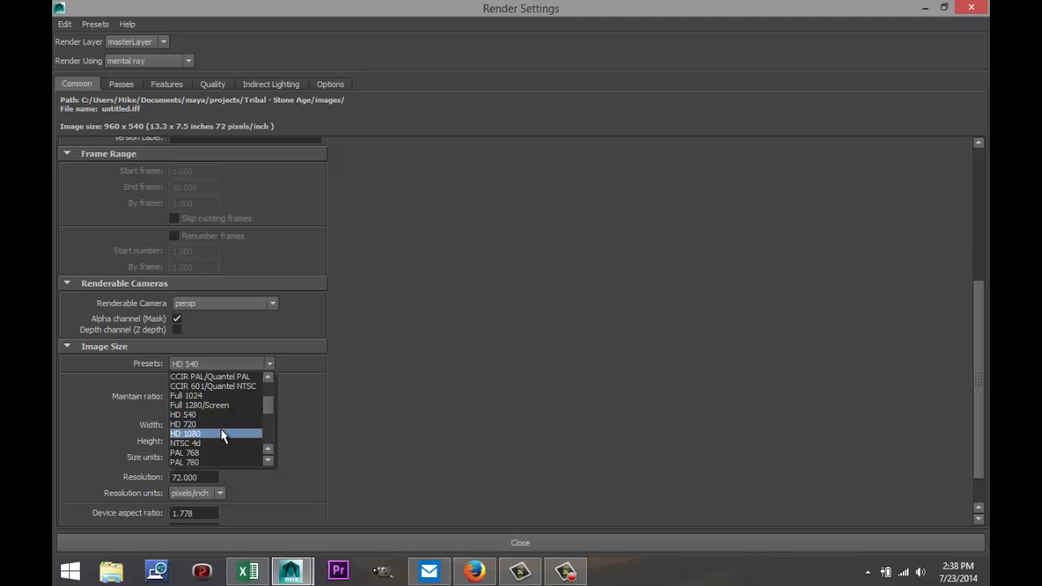
click(221, 430)
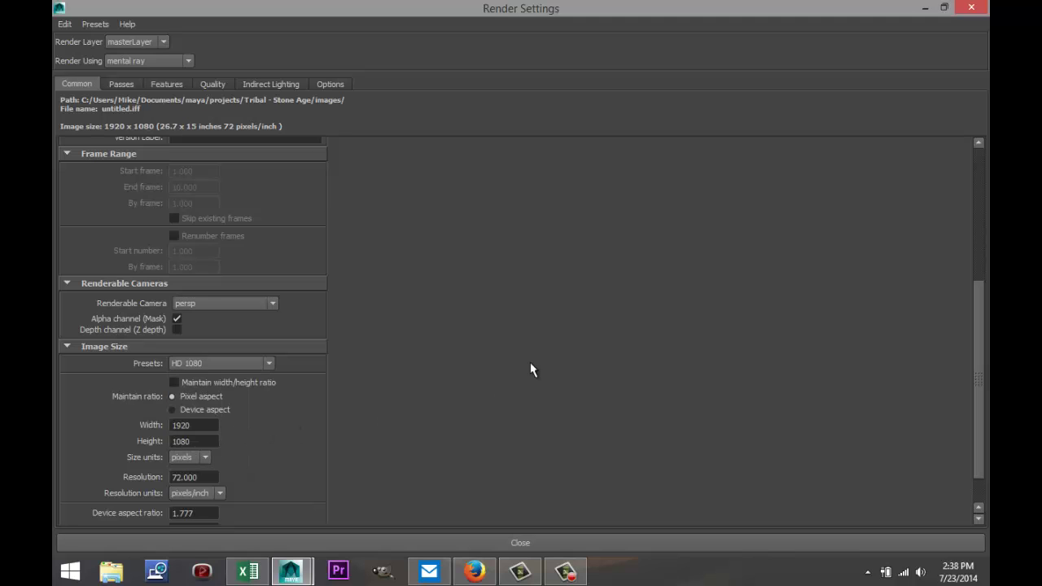
click(925, 8)
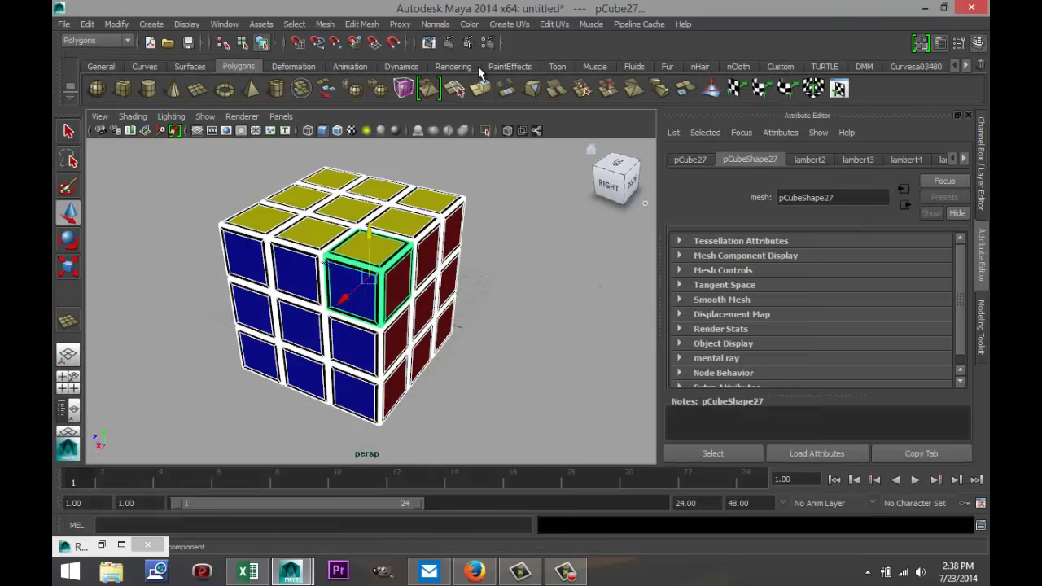